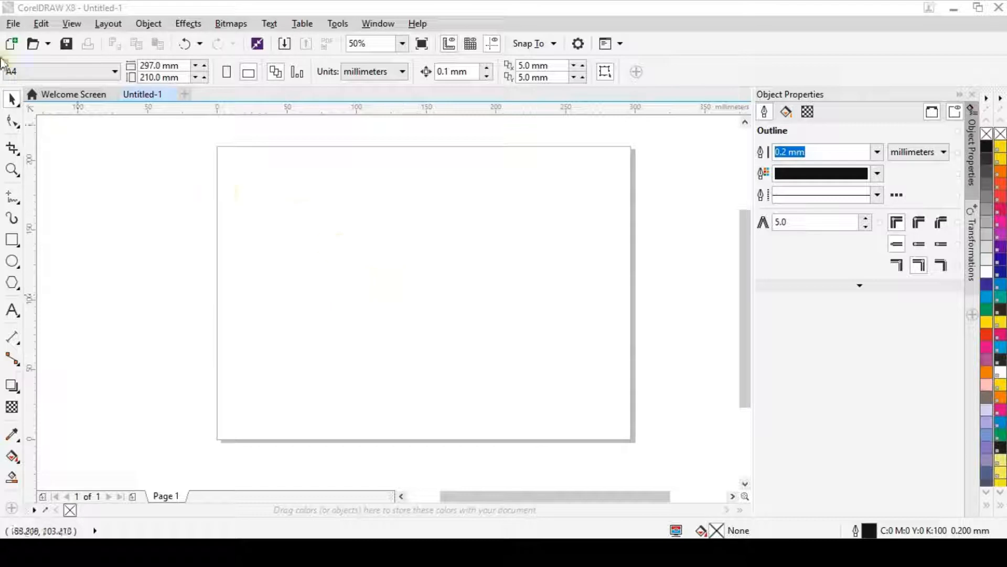
Step: Import the picture z2, place it about 185 mm wide, and centre it on the page
click(14, 24)
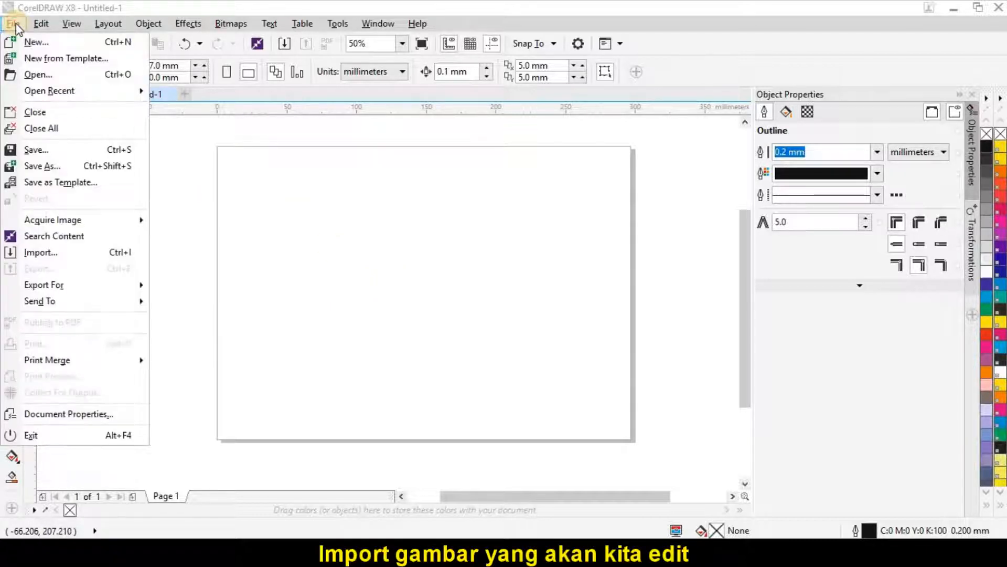
click(64, 250)
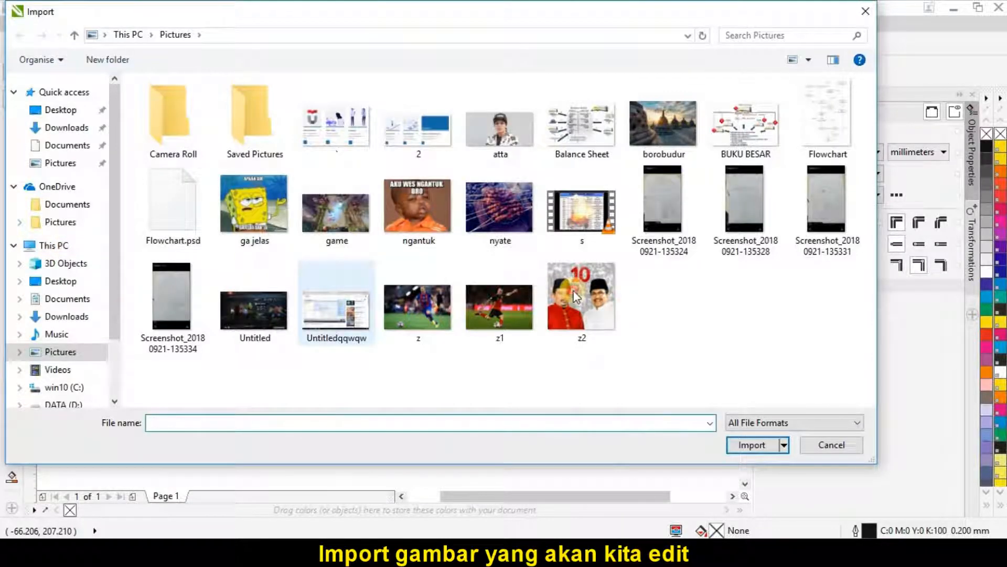
click(576, 297)
click(760, 466)
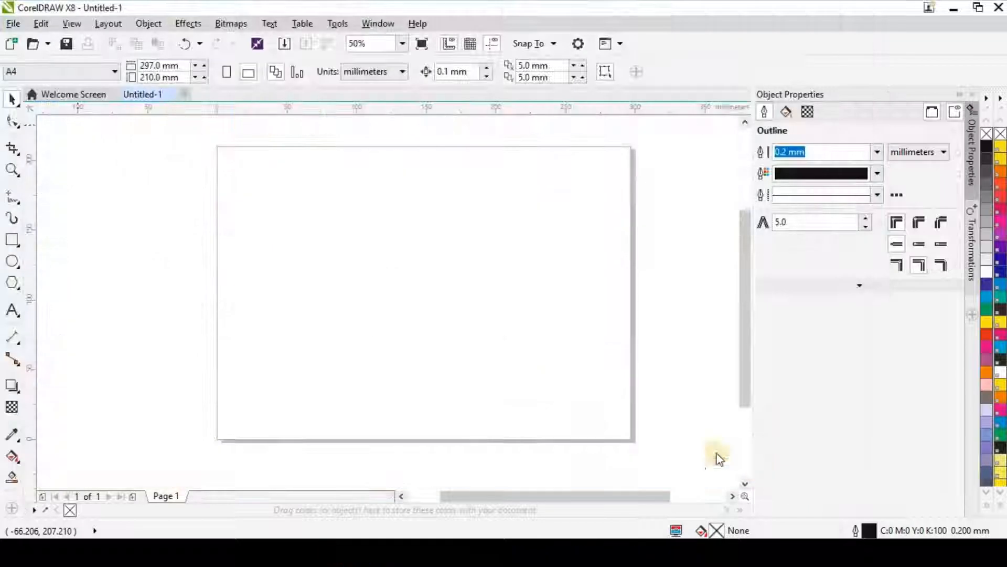
drag(233, 163, 633, 424)
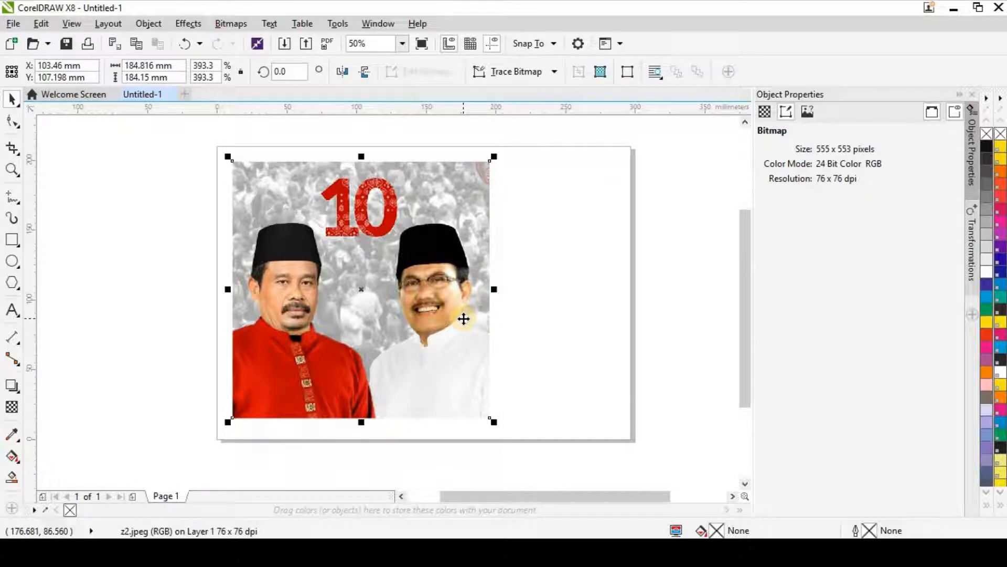
key(p)
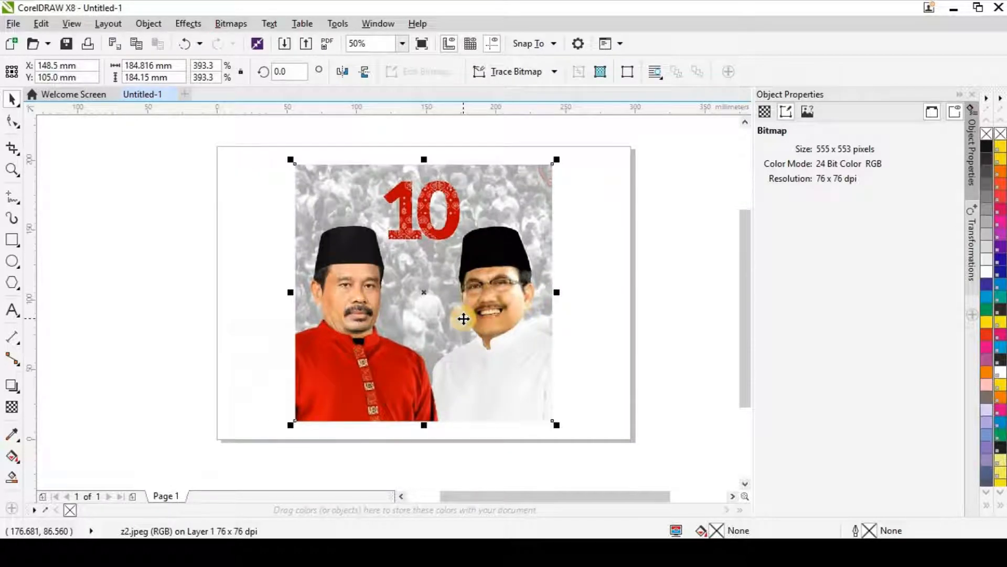
click(601, 266)
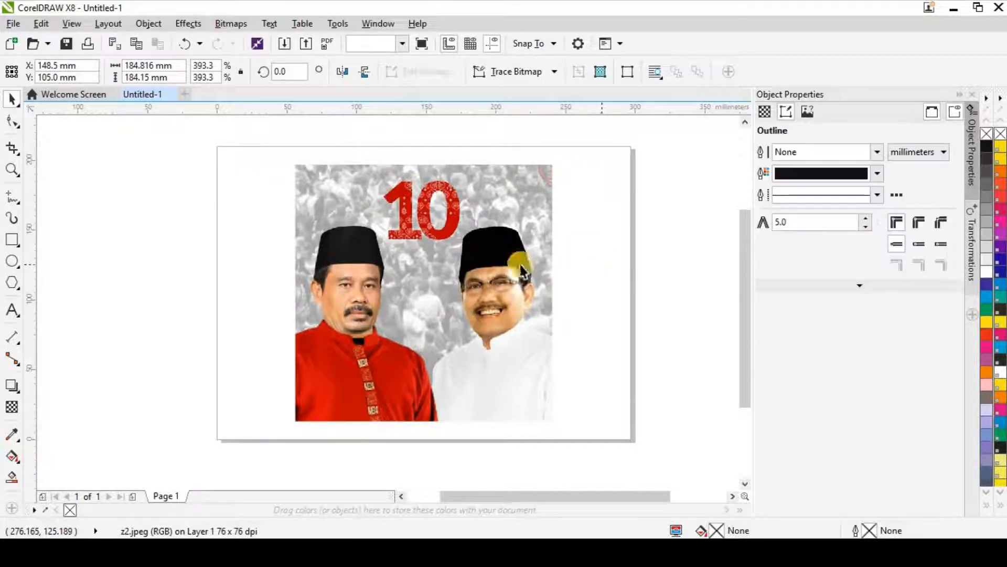
Step: Lock the imported picture so it cannot be moved, then deselect it
click(451, 263)
right_click(451, 263)
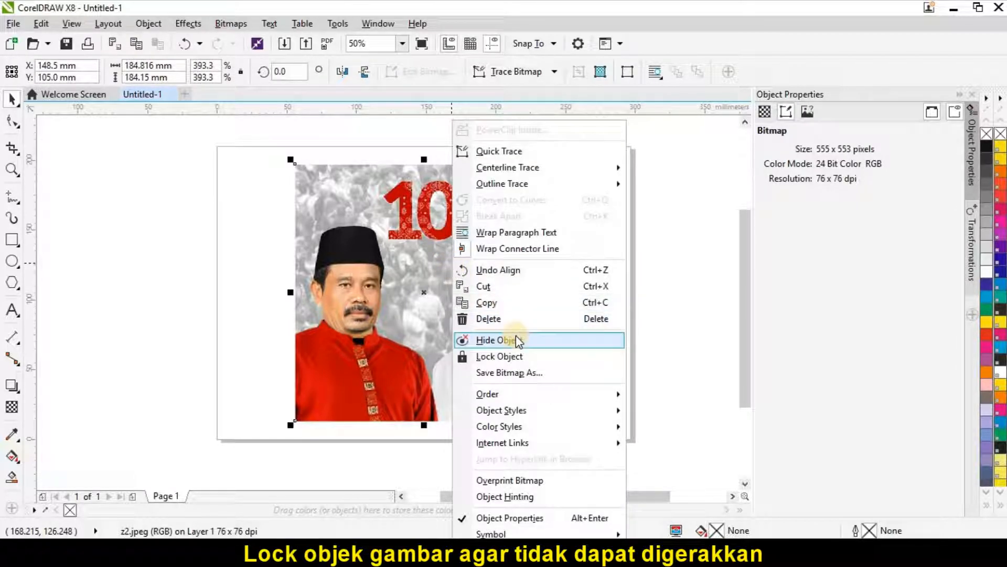
click(522, 361)
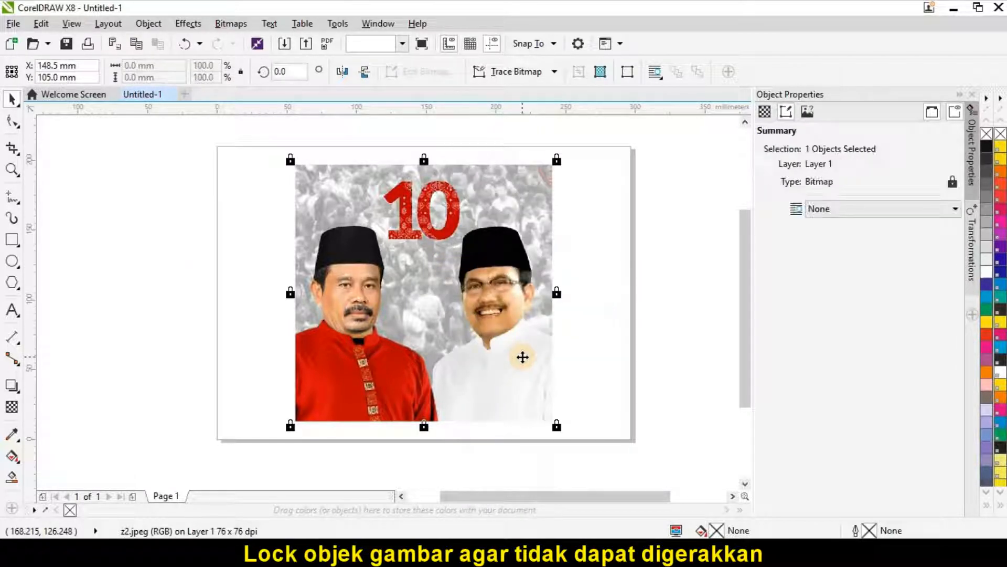
click(154, 260)
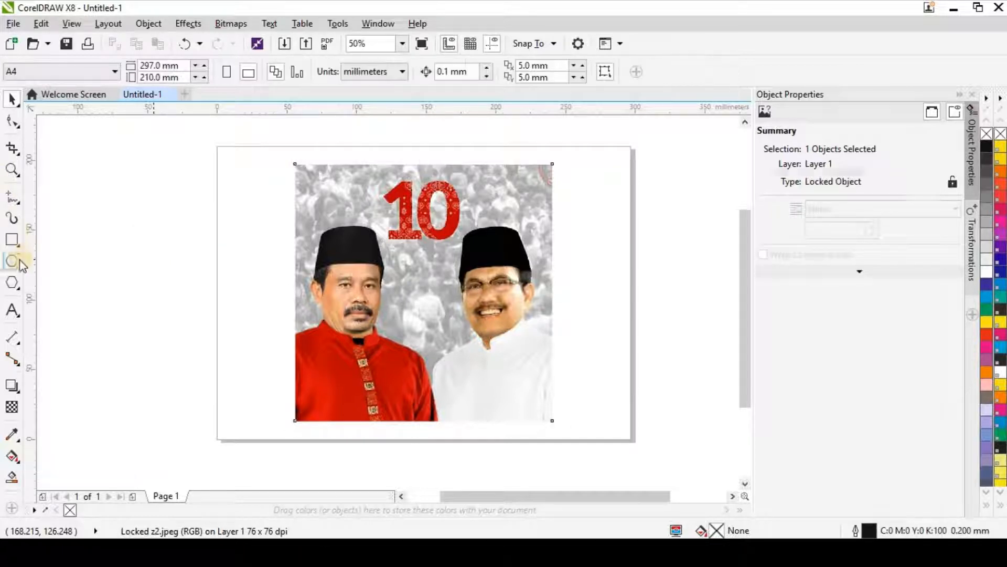
Step: Start a Bézier outline at the picture's left edge, tracing the red shirt's shoulder up to the collar tip
click(21, 204)
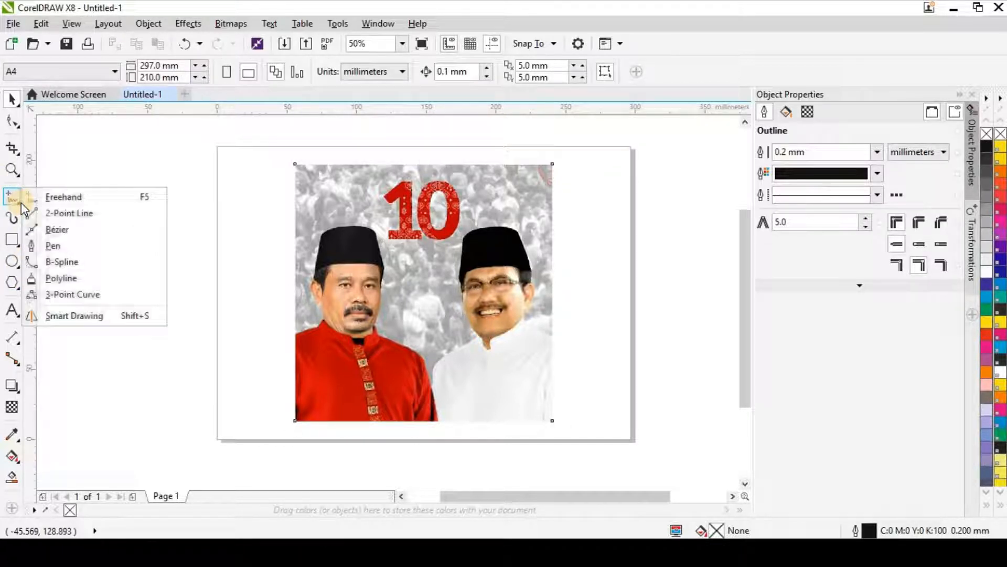
click(62, 230)
scroll(314, 330, up, 2)
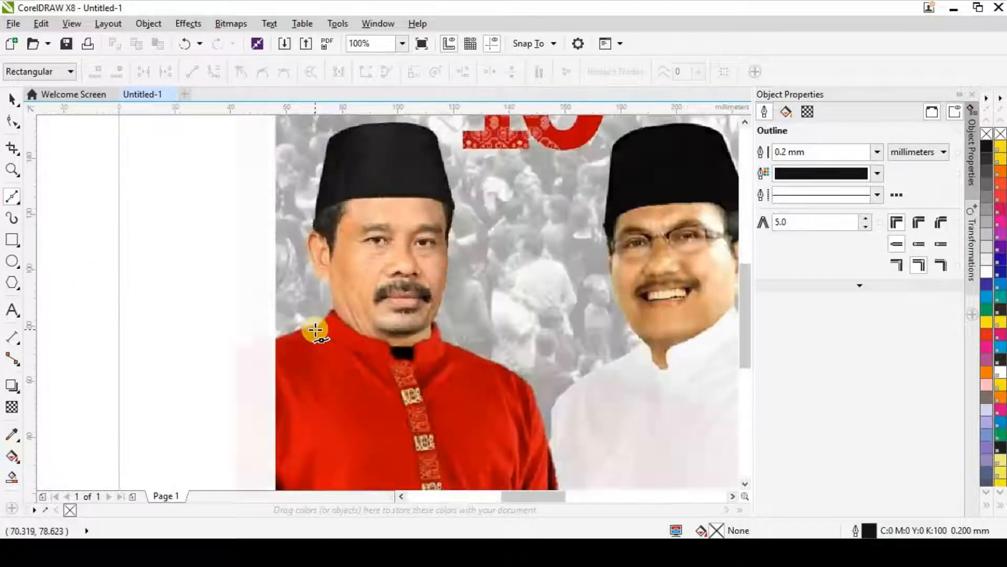
scroll(360, 259, up, 1)
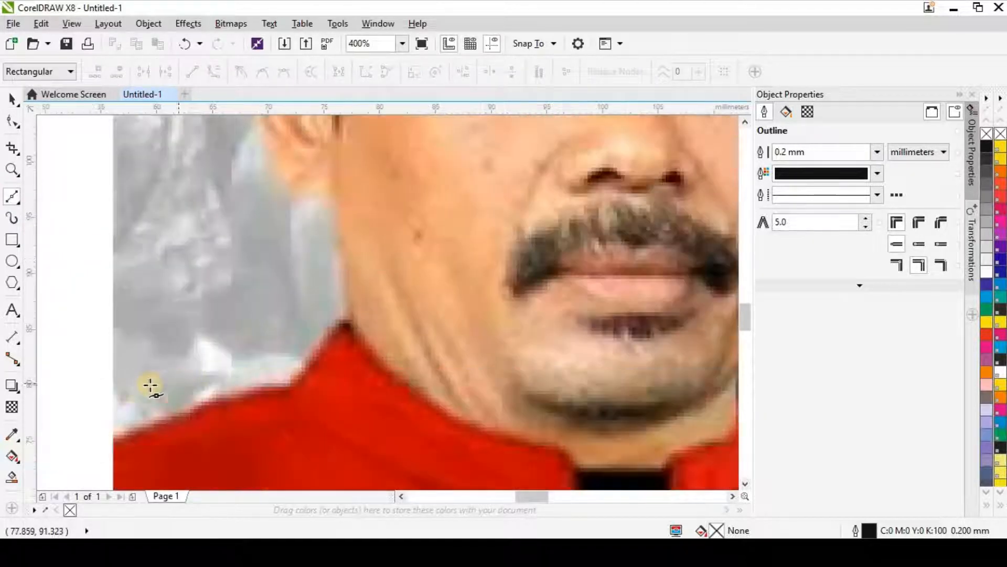
click(111, 445)
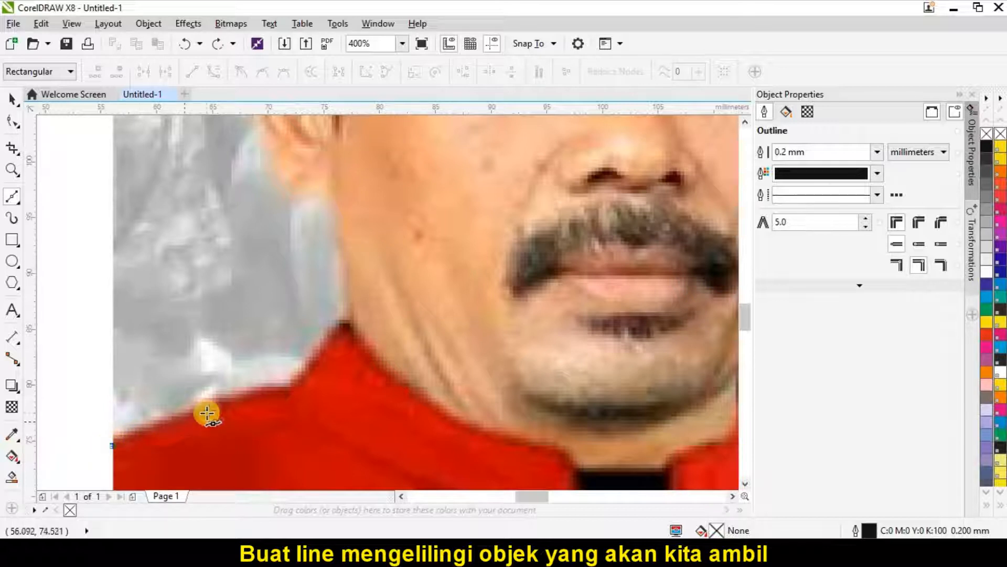
drag(224, 399, 234, 399)
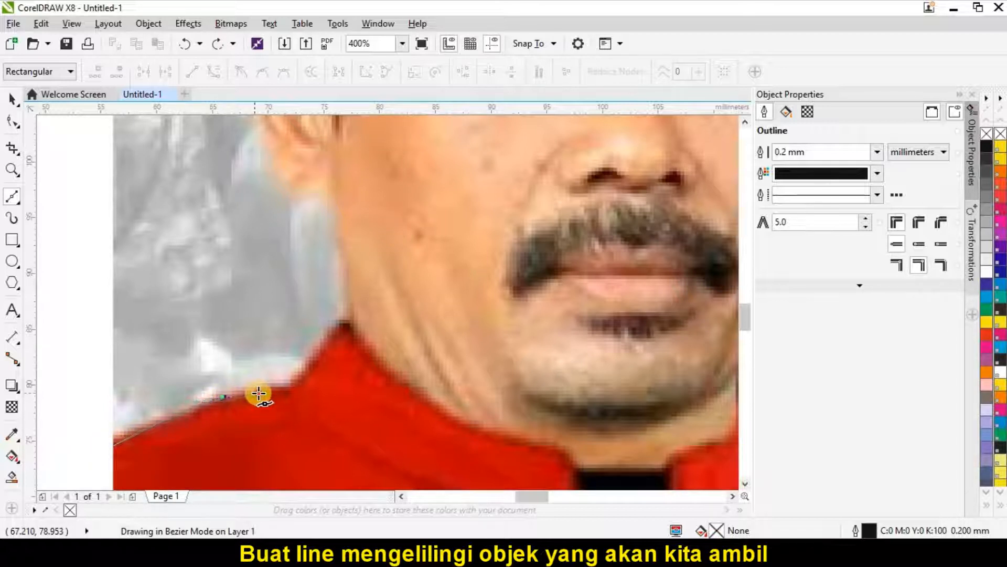
click(288, 389)
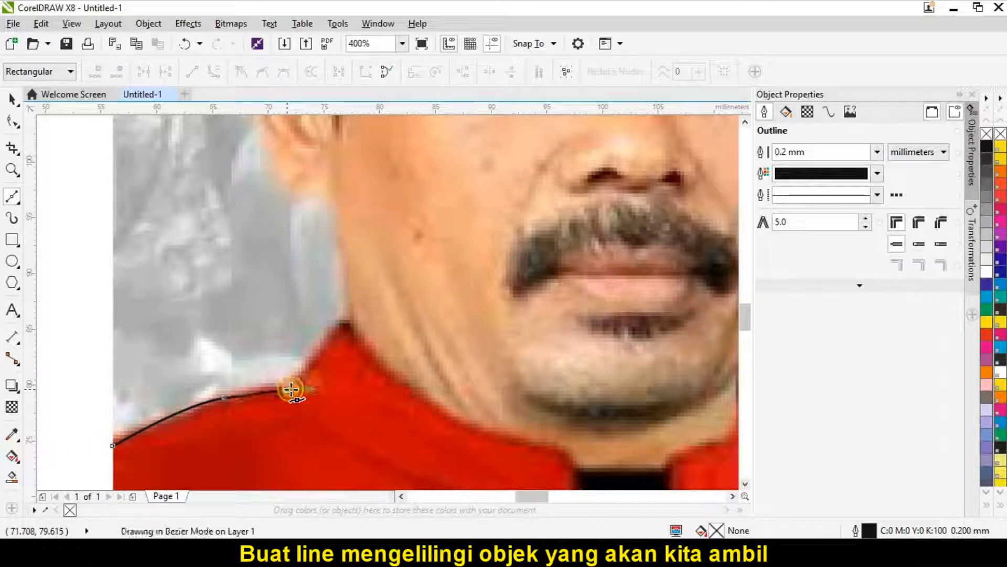
click(342, 318)
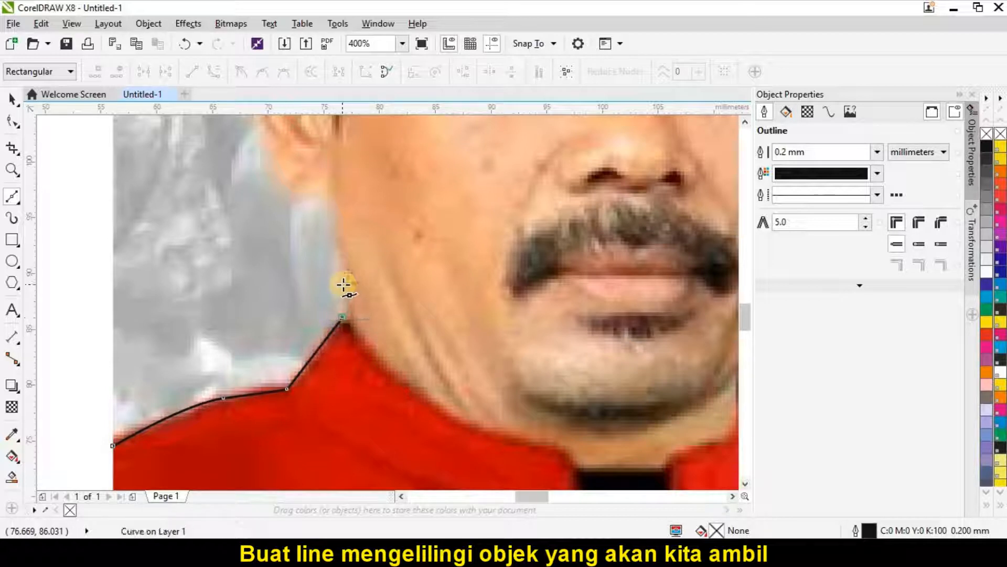
Step: Continue the Bézier outline up the neck of the man in red and around his ear to the hairline
drag(346, 271, 333, 224)
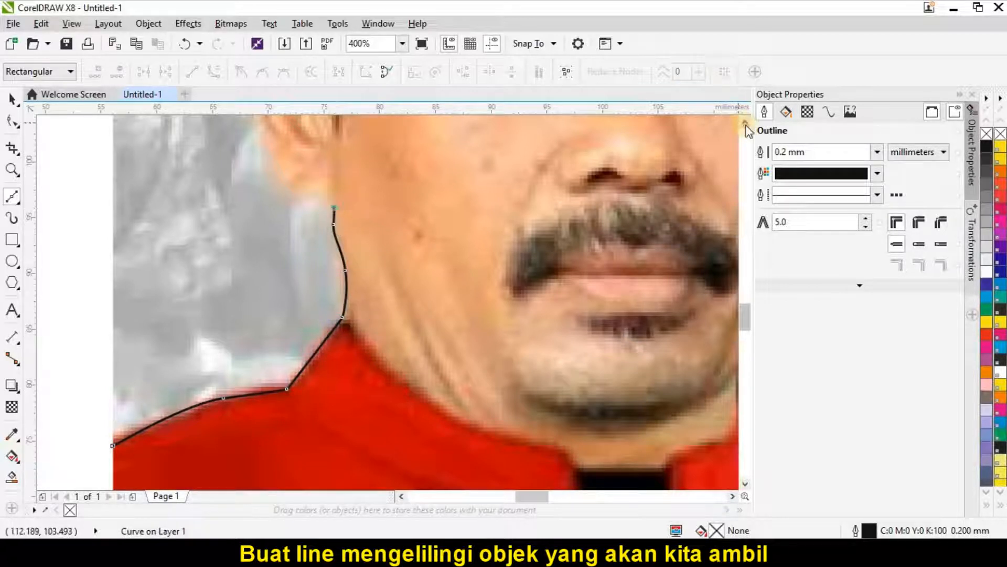
click(745, 123)
key(ctrl+z)
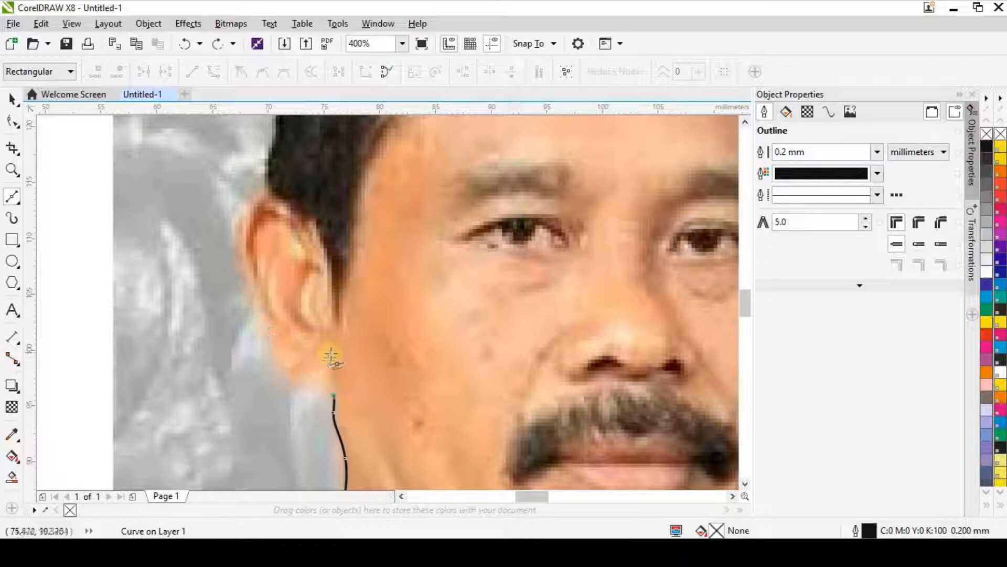
click(331, 358)
drag(277, 359, 265, 334)
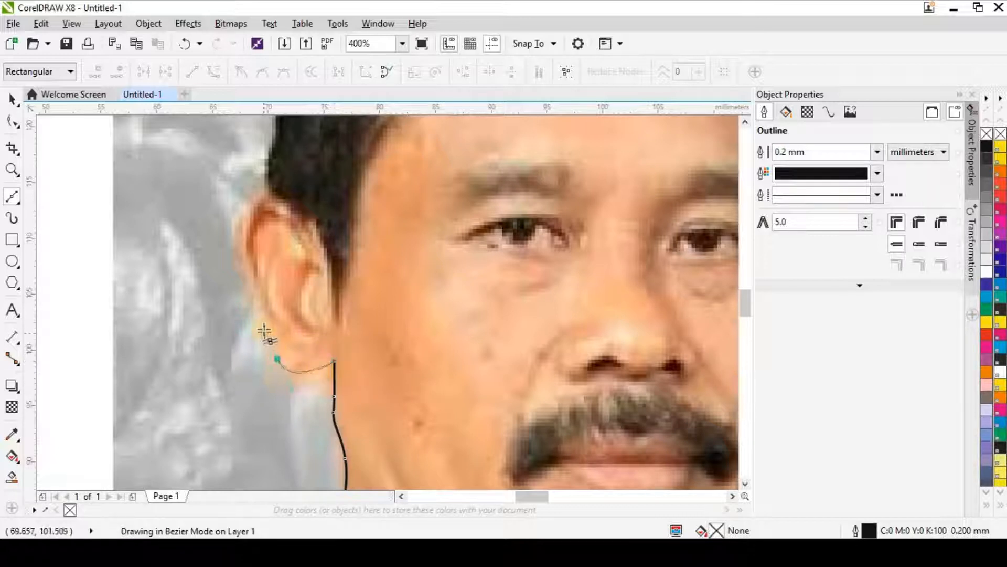
drag(236, 255, 254, 202)
click(265, 193)
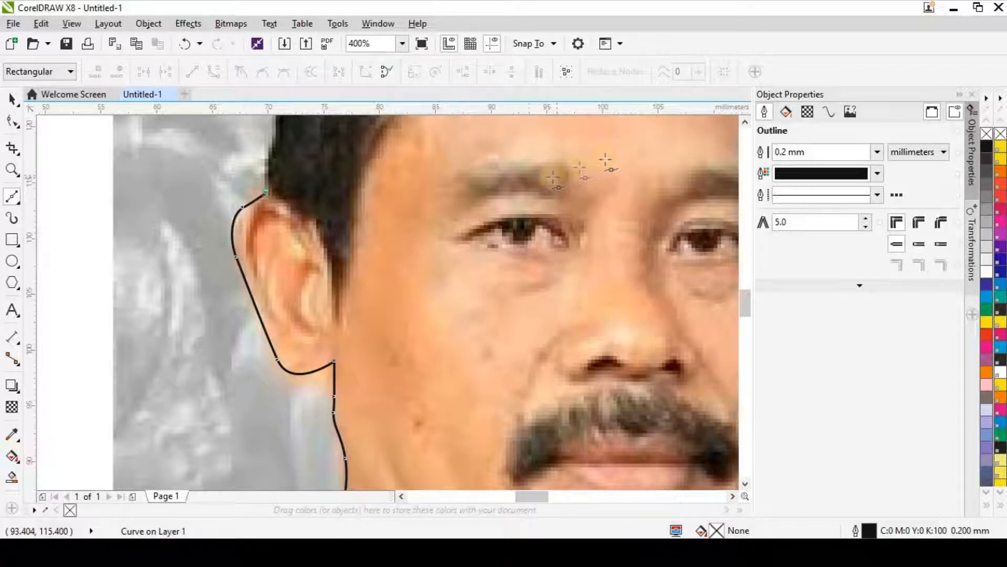
Step: Extend the outline along the hair and up the left side of his black hat to its upper corner
click(746, 121)
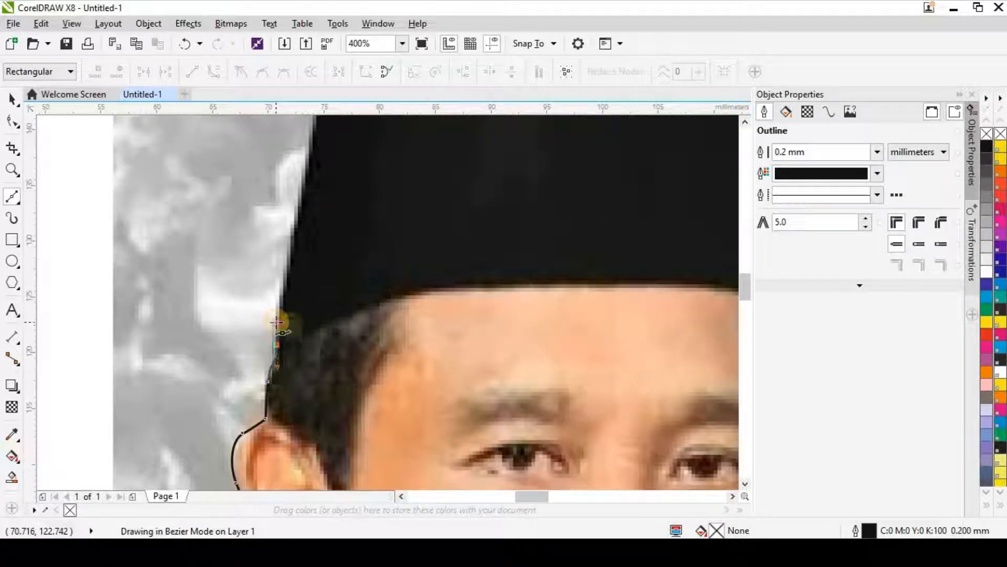
click(746, 122)
click(320, 199)
click(745, 122)
click(745, 122)
drag(398, 238, 480, 217)
Step: Trace across the top of the first man's hat and down its right side to the hair
scroll(623, 218, down, 2)
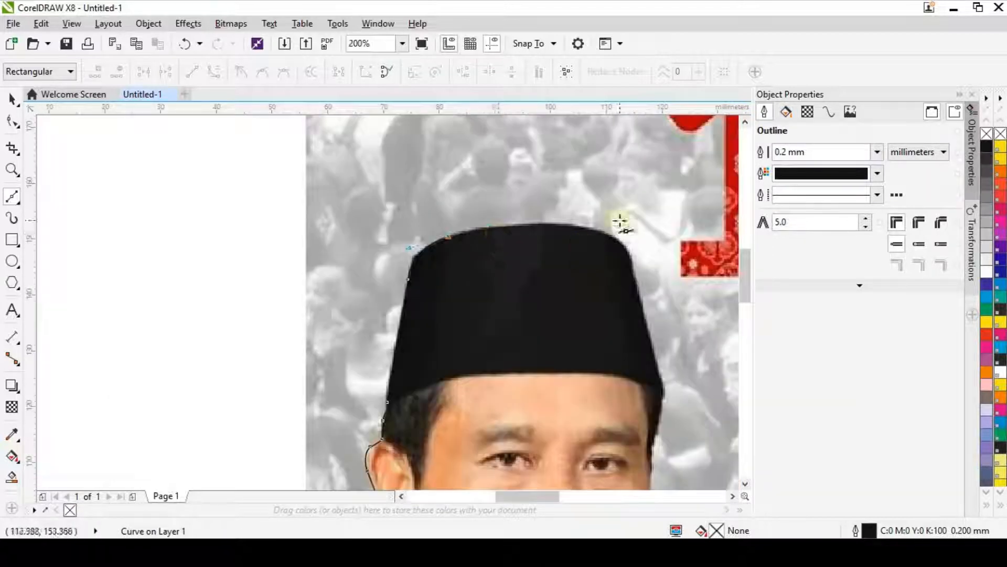
scroll(459, 221, up, 2)
click(452, 217)
drag(610, 327, 634, 425)
click(745, 483)
drag(659, 374, 657, 432)
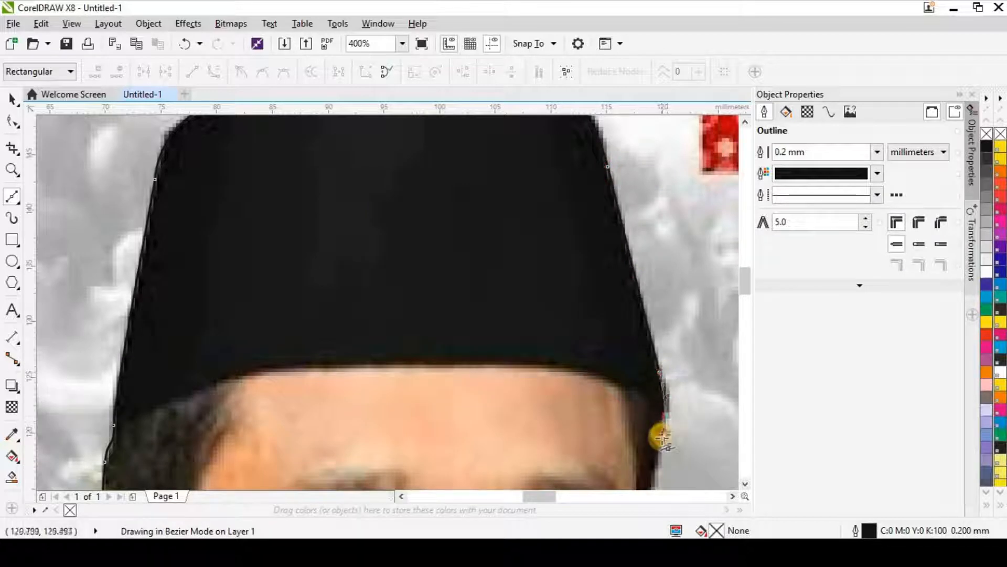
Step: Continue the outline down the right side of his face and jaw to the base of the red collar
click(745, 483)
click(745, 483)
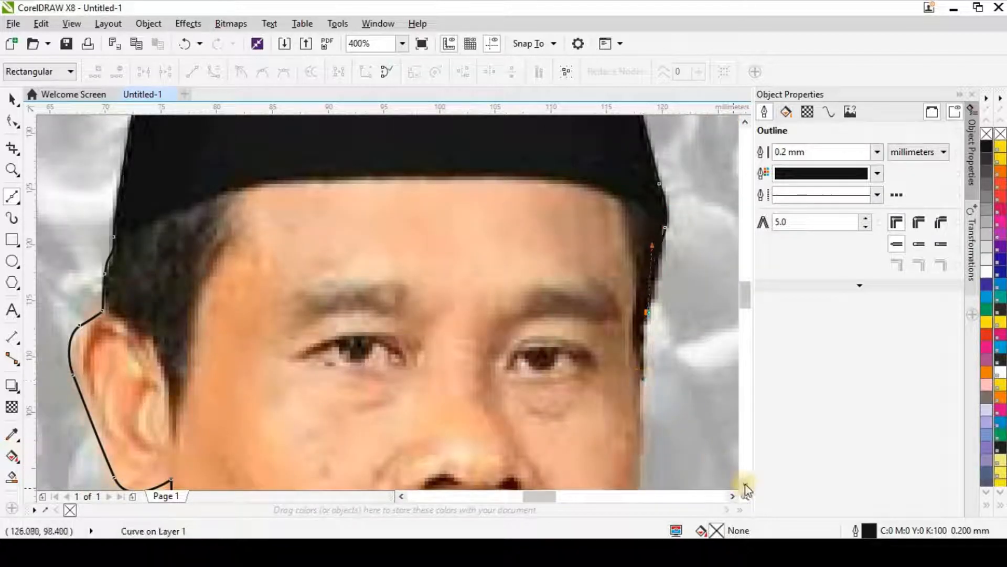
click(745, 484)
click(745, 483)
drag(634, 319, 617, 447)
click(745, 483)
click(600, 331)
click(586, 365)
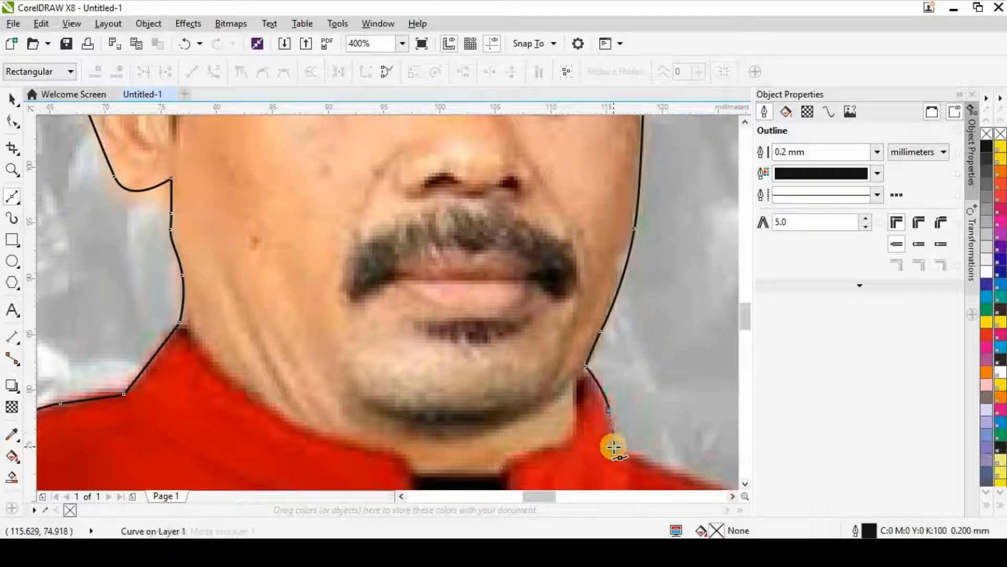
click(614, 447)
Step: Trace the red shirt's right shoulder and sleeve down to where it meets the white shirt
scroll(695, 449, down, 1)
click(734, 496)
click(745, 483)
click(745, 483)
scroll(669, 367, up, 1)
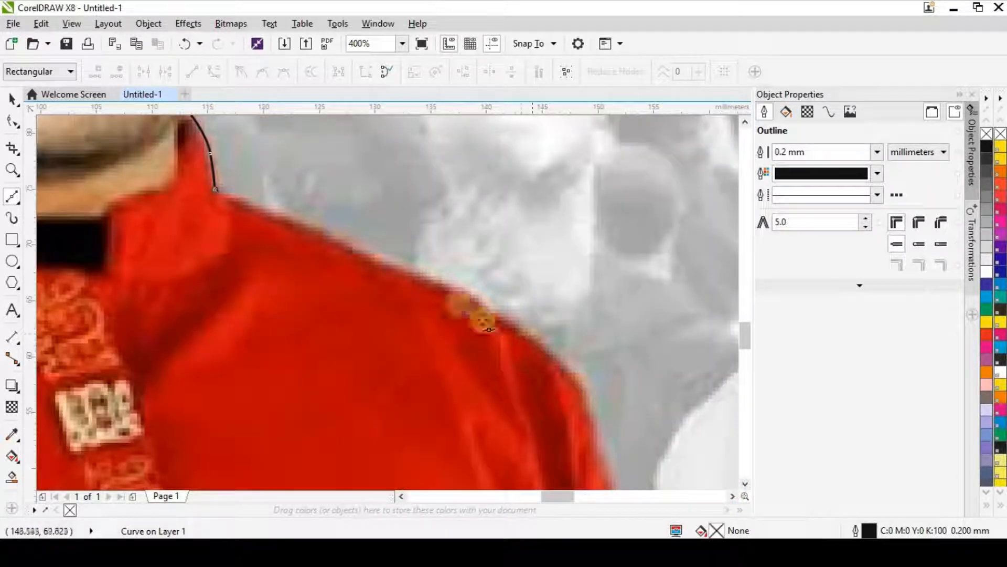
click(499, 322)
scroll(499, 321, down, 1)
click(745, 483)
scroll(533, 306, up, 1)
drag(533, 309, 577, 420)
click(745, 483)
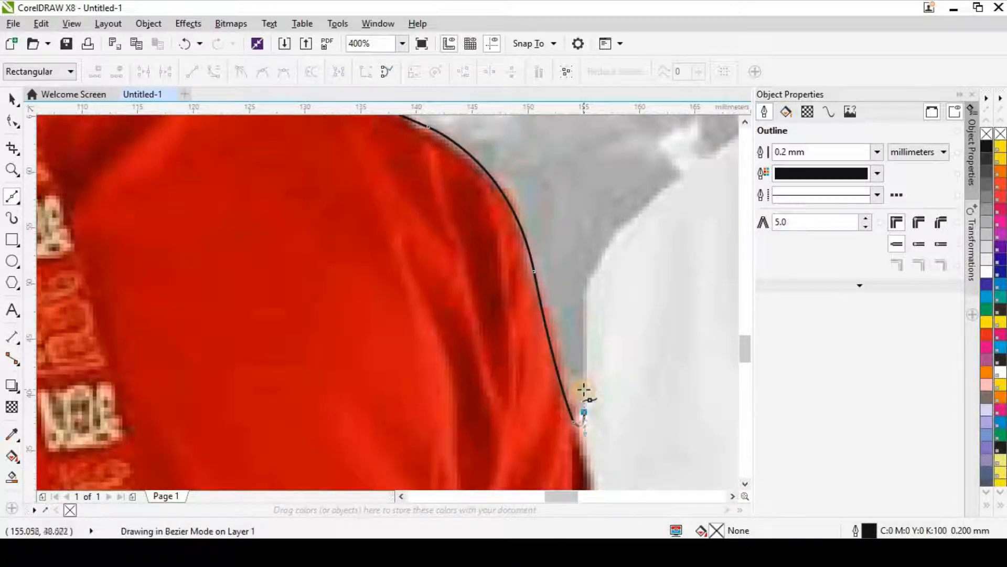
Step: Continue the outline up the white shirt's shoulder and collar to the second man's jaw
drag(668, 189, 671, 132)
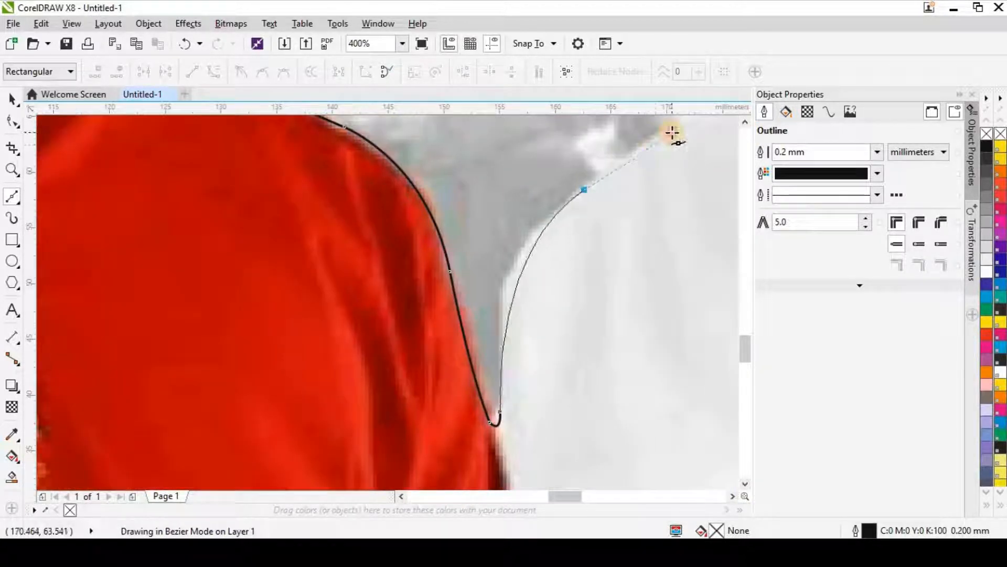
scroll(678, 127, down, 1)
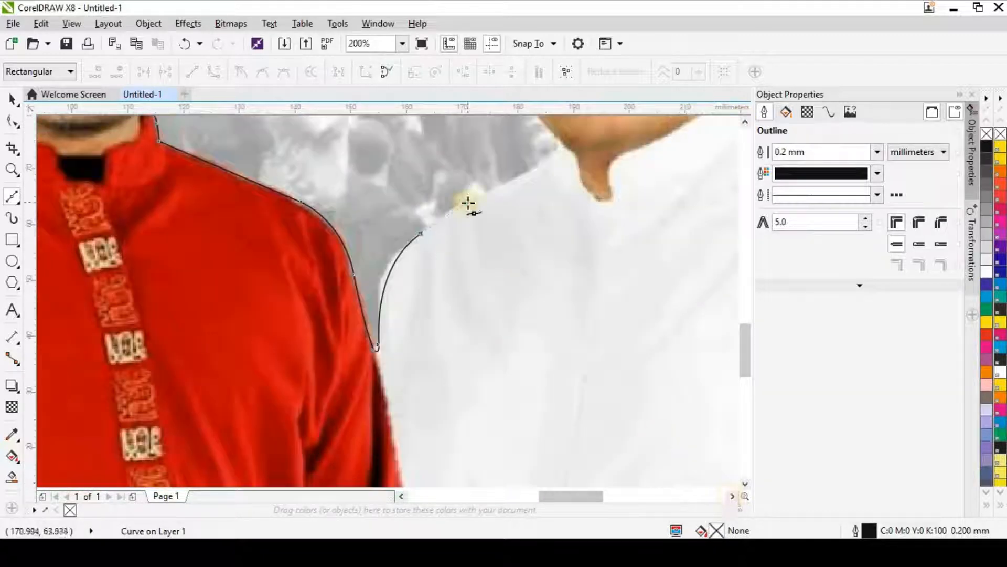
click(745, 121)
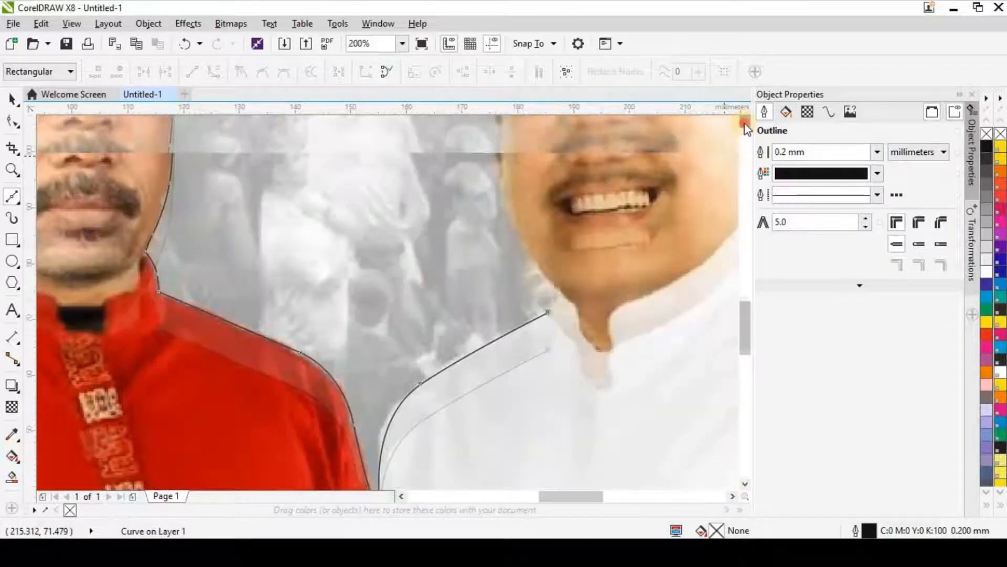
scroll(669, 379, up, 1)
drag(663, 374, 640, 334)
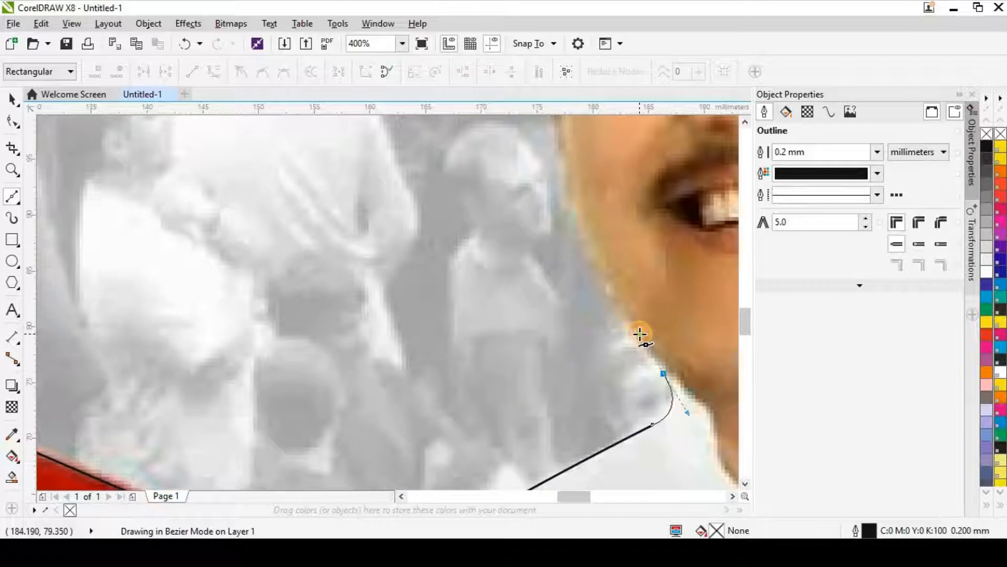
Step: Trace the left side of the second man's face from the jaw past the temple to the hat's lower edge
click(745, 123)
click(745, 123)
drag(575, 281, 574, 229)
click(745, 122)
click(745, 122)
click(745, 123)
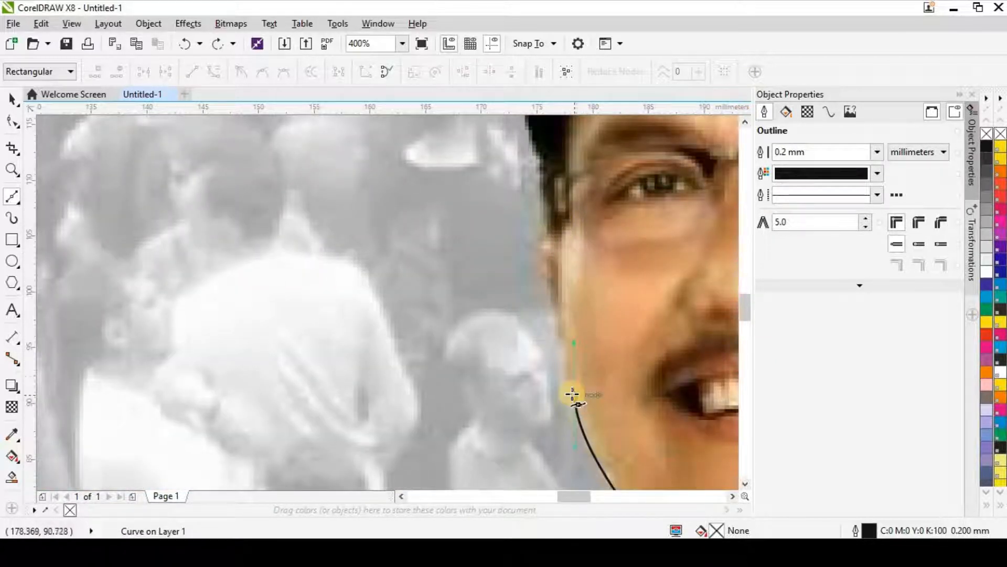
drag(553, 261, 555, 207)
click(745, 123)
click(745, 122)
drag(558, 291, 534, 184)
click(745, 123)
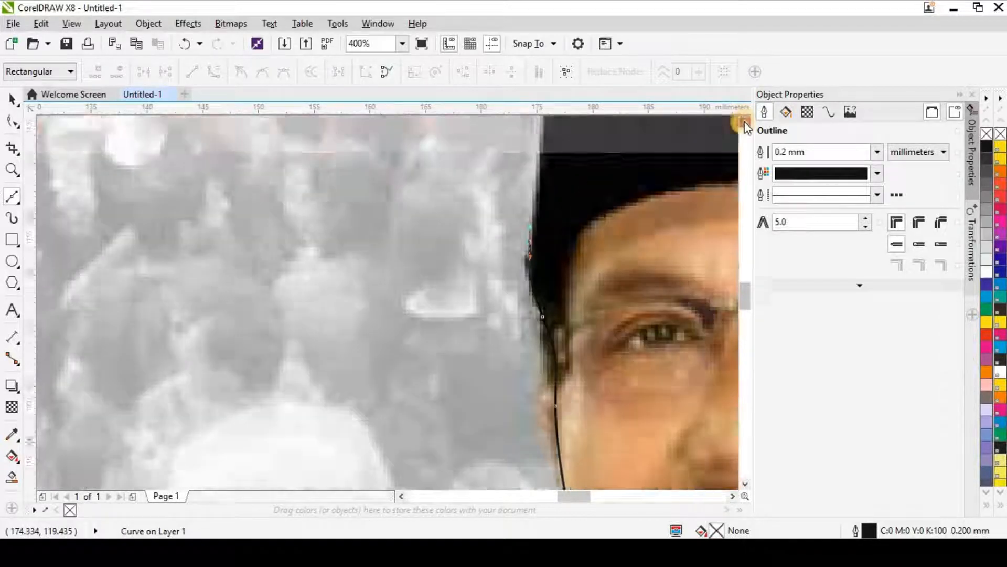
Step: Continue the outline up the left edge of the second man's hat and across its top to the upper-right corner
click(745, 123)
click(745, 123)
scroll(560, 175, down, 1)
scroll(558, 150, up, 2)
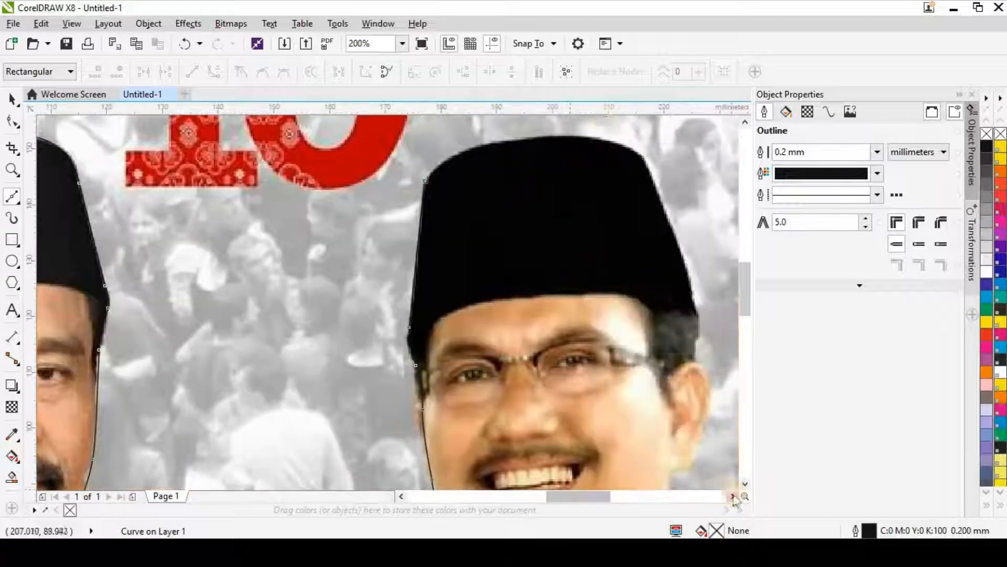
drag(479, 153, 584, 151)
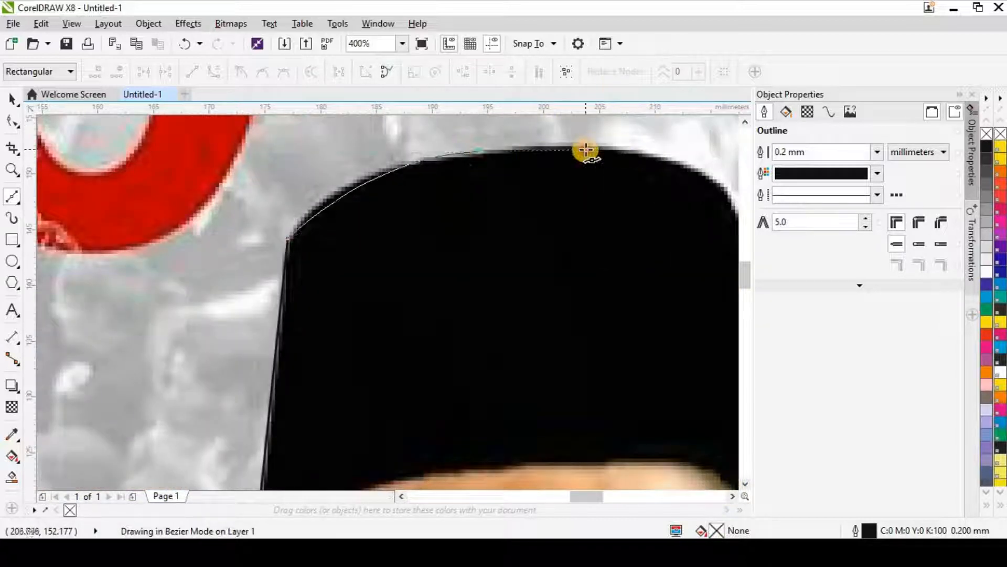
click(732, 496)
drag(539, 250, 579, 353)
key(ctrl+z)
drag(518, 199, 530, 243)
Step: Trace down the right edge of the second man's hat and along the hair beside his temple
click(733, 497)
click(745, 483)
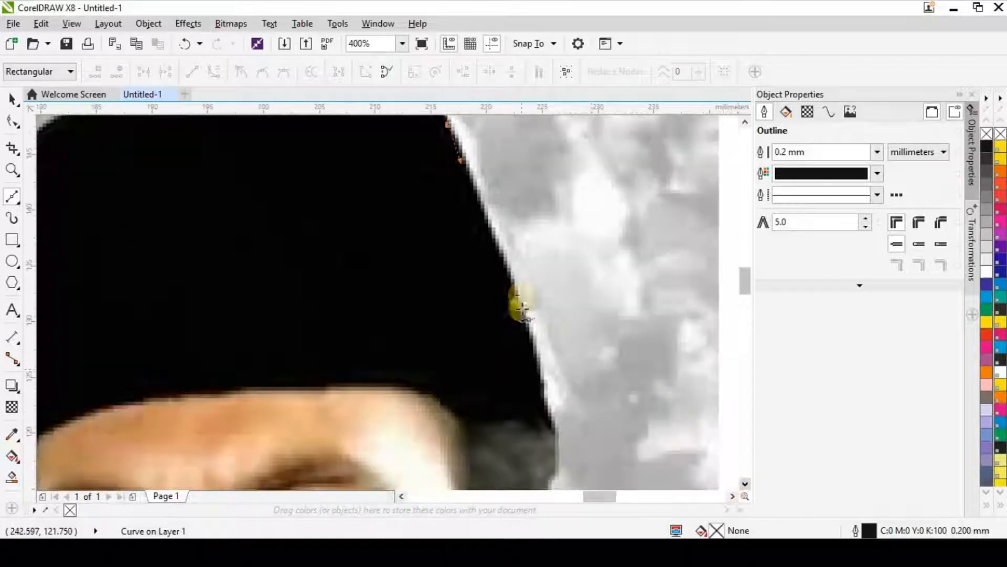
drag(527, 343, 548, 417)
key(ctrl+z)
click(522, 314)
click(745, 483)
click(745, 484)
click(745, 483)
drag(552, 360, 549, 414)
Step: Trace around the second man's ear to where the earlobe meets the jaw
click(745, 483)
click(746, 484)
click(745, 483)
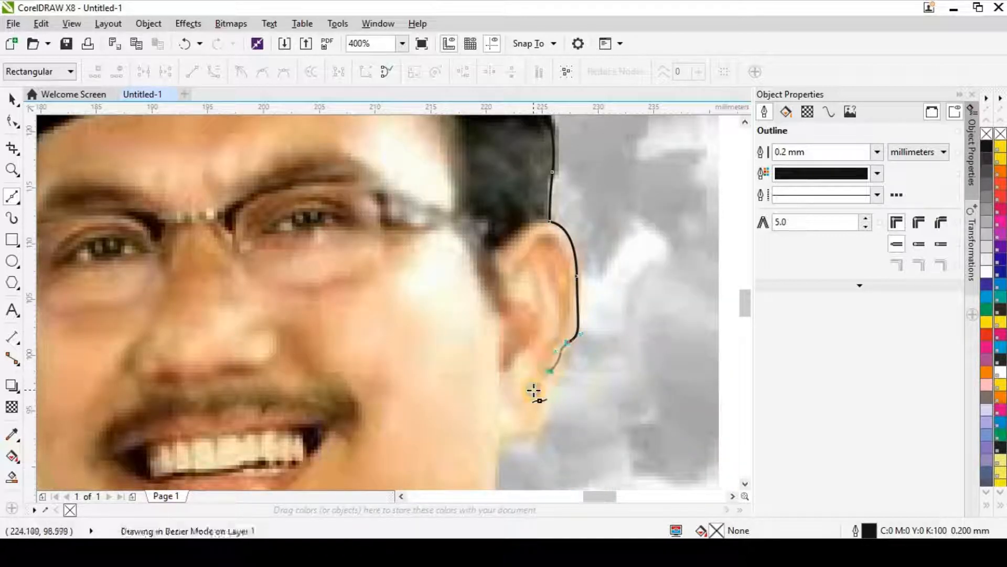
drag(524, 432, 502, 435)
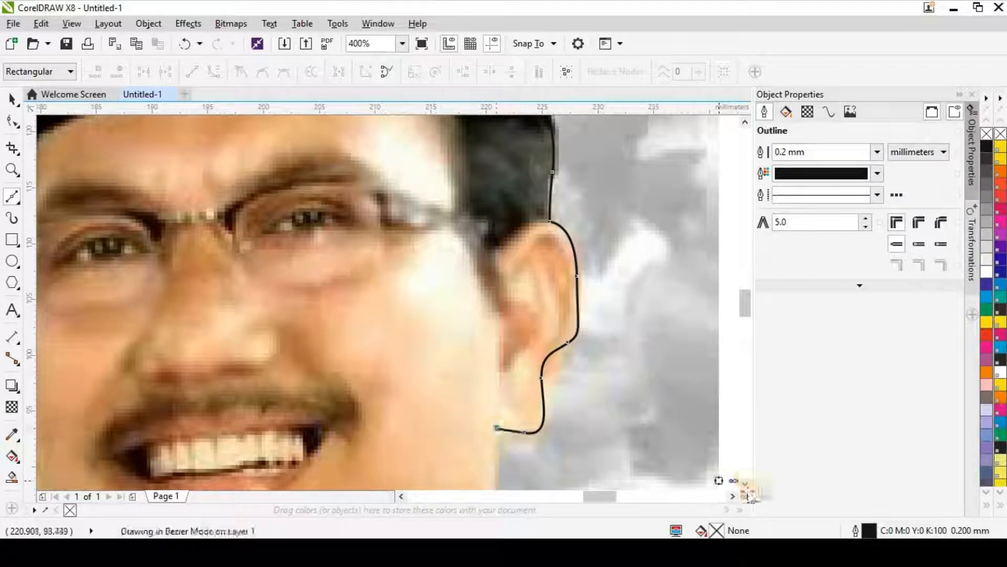
Step: Continue the outline down the jaw and along the white shirt's collar and shoulder, past the photo's right edge
click(745, 483)
click(745, 483)
click(746, 483)
click(499, 316)
drag(527, 367, 563, 390)
scroll(608, 435, down, 1)
click(733, 496)
click(732, 496)
click(524, 444)
click(566, 466)
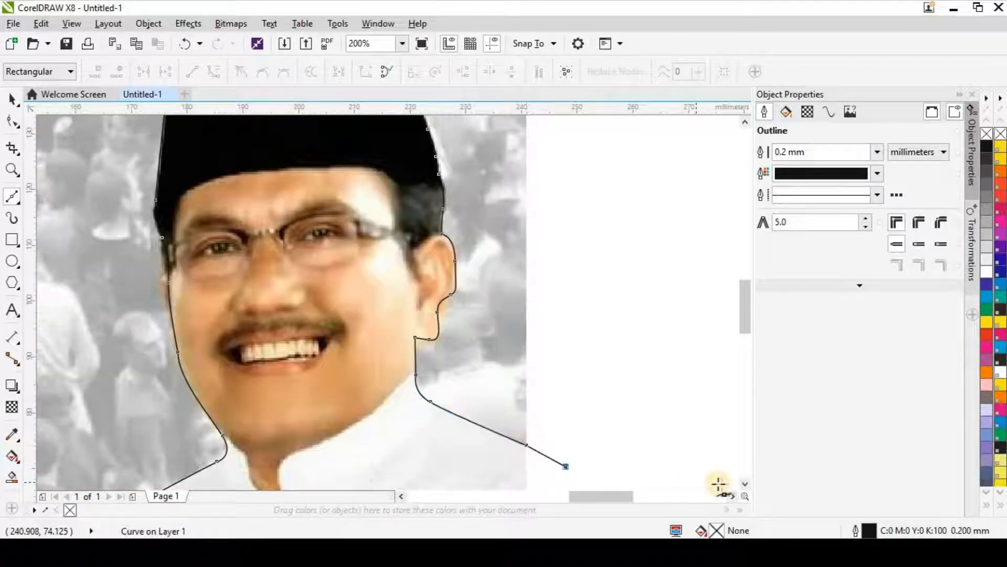
Step: Close the outline by running it outside the photo's right, bottom and left edges back to the starting point
scroll(330, 325, down, 2)
click(400, 454)
click(158, 458)
click(91, 445)
click(101, 380)
click(122, 353)
key(space)
click(401, 497)
click(400, 497)
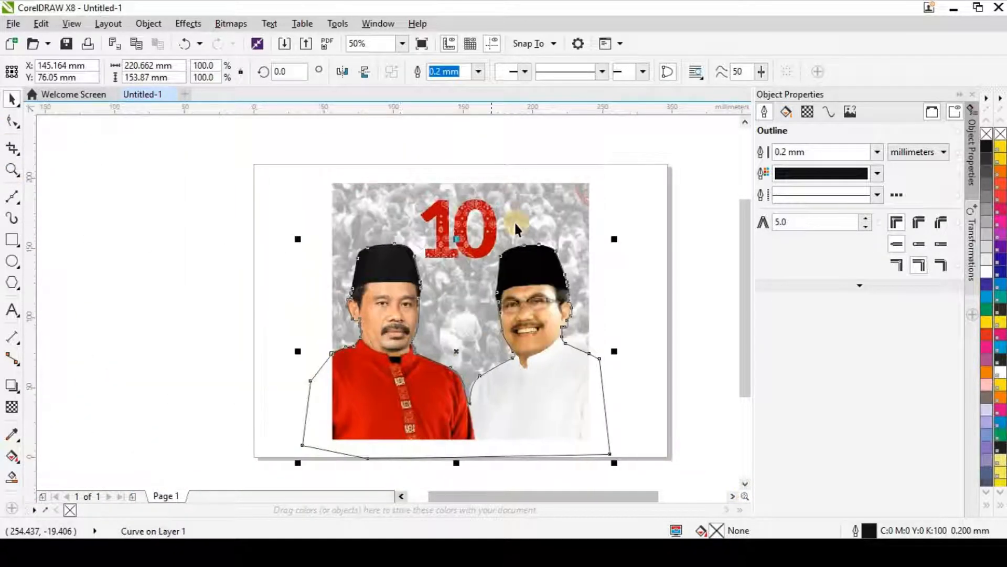
Step: Unlock the photo and intersect it with the traced outline
right_click(512, 200)
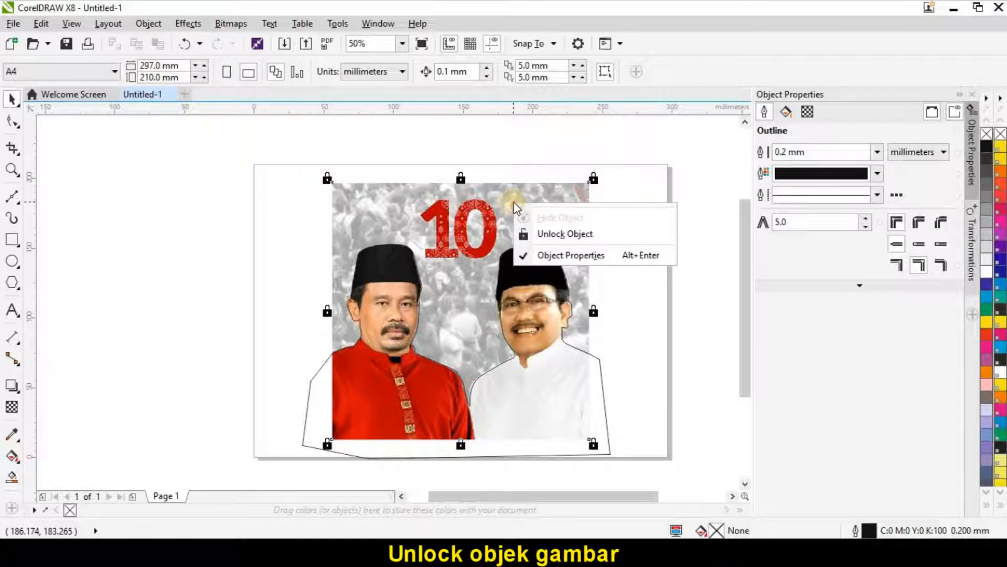
click(531, 234)
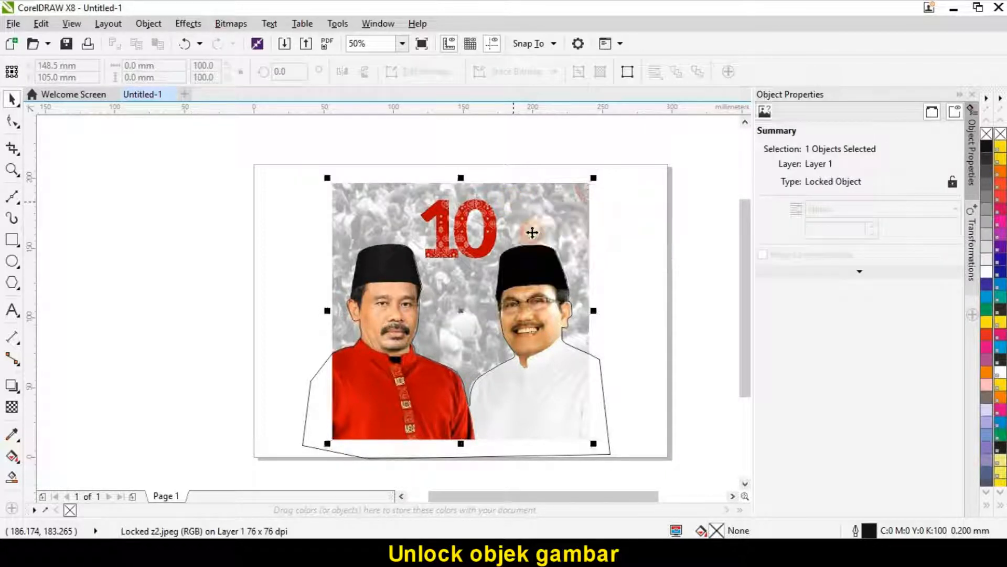
click(597, 379)
shift+click(556, 209)
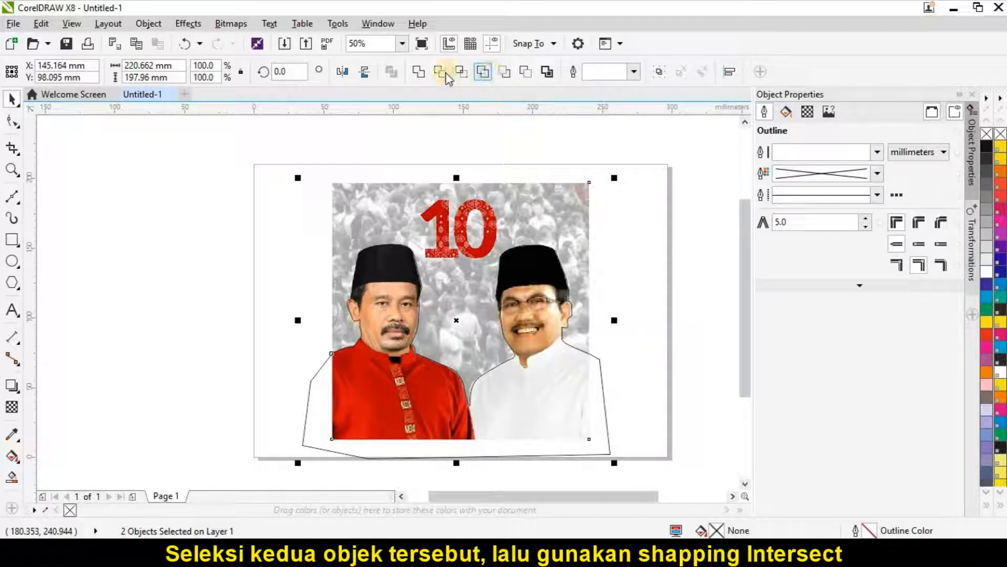
click(461, 72)
Step: Move the cut-out of the two men off the page and delete the original photo and outline
drag(530, 309, 217, 265)
drag(262, 140, 608, 440)
key(Delete)
Step: Center the cut-out on the page and enlarge it to about 242 × 183 mm
scroll(742, 124, up, 2)
click(147, 265)
key(p)
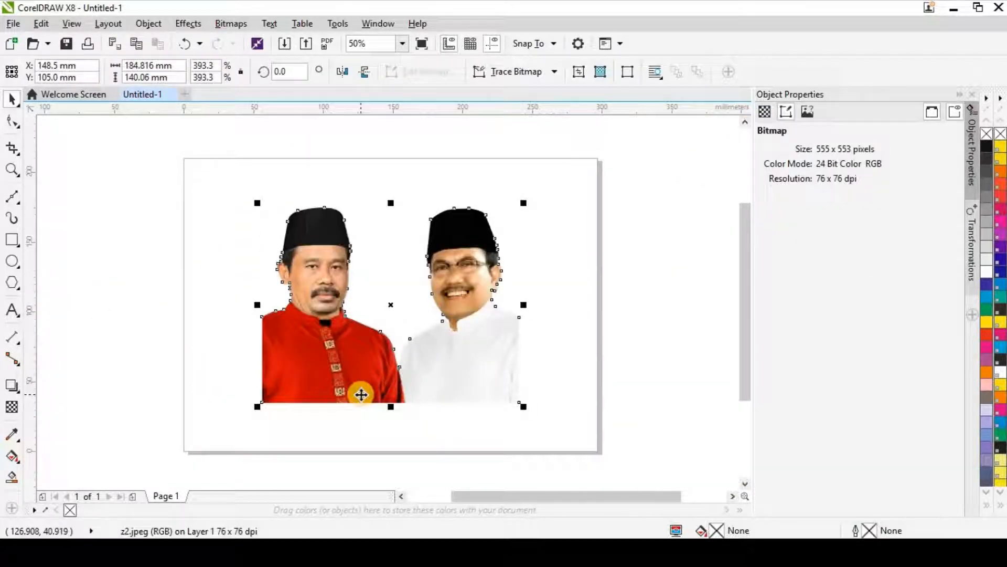
drag(526, 409, 589, 435)
click(574, 297)
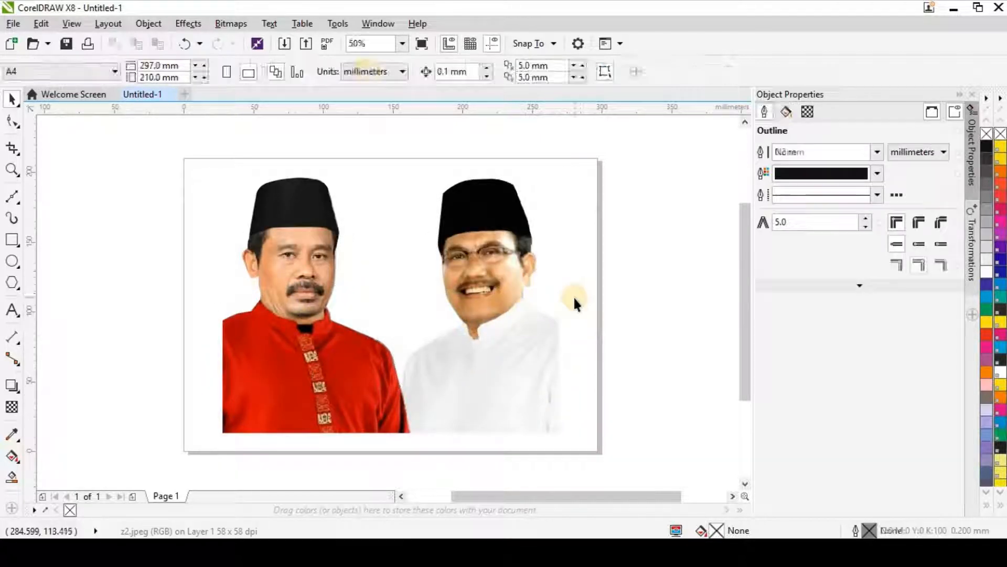
Step: Convert the cut-out to a 1-bit black and white bitmap using the Line Art method with a threshold of 128
click(292, 398)
click(231, 23)
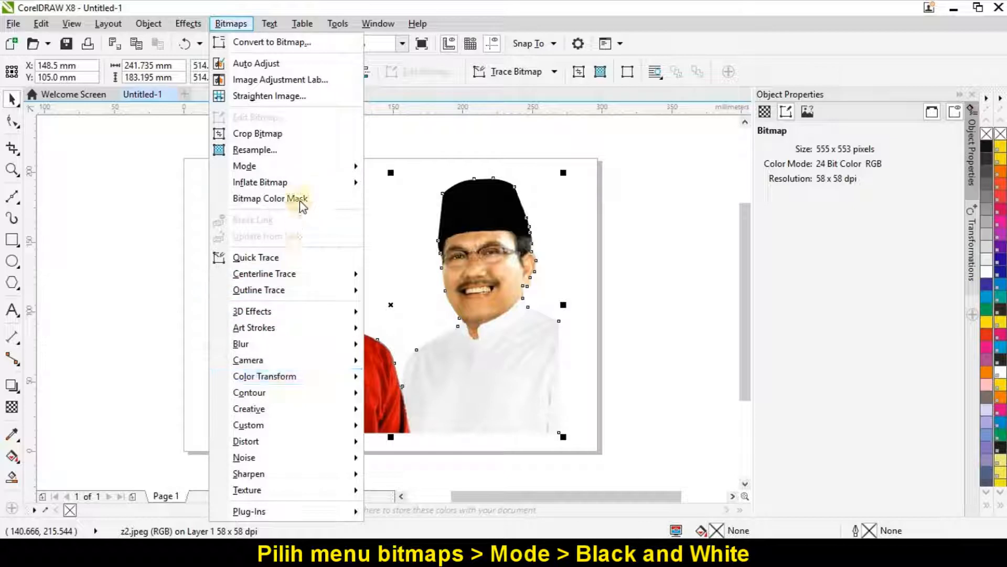
mouse_move(333, 166)
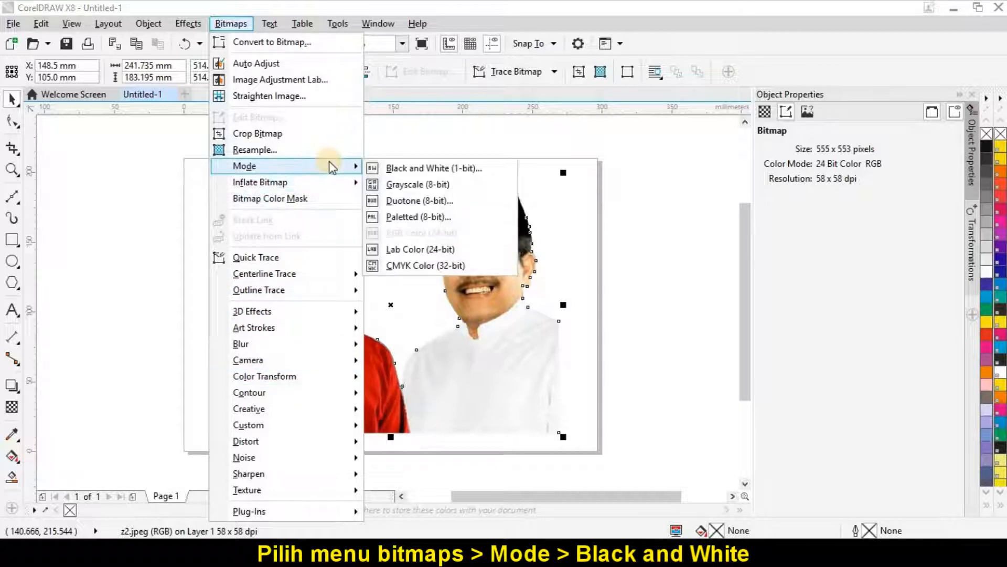
click(416, 167)
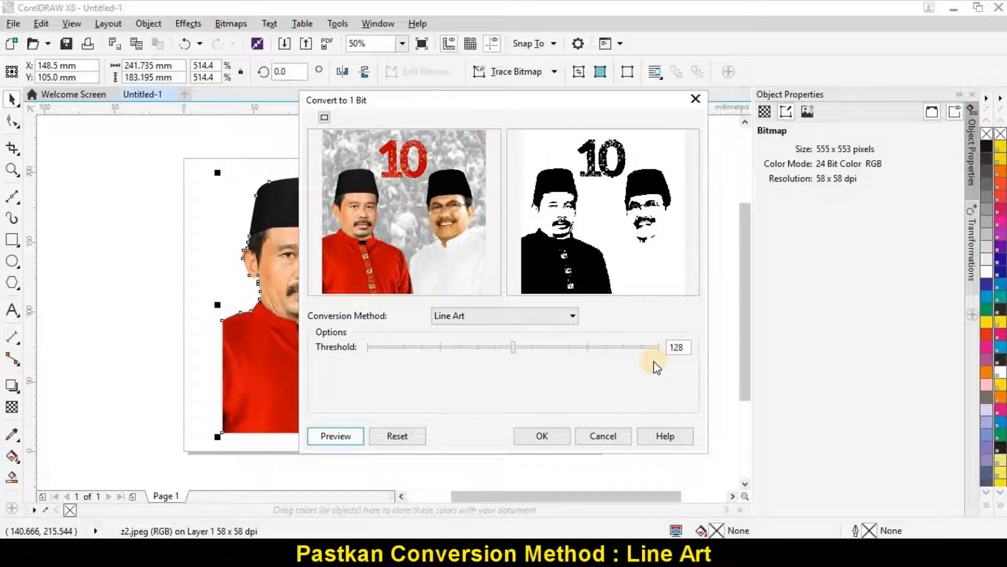
click(546, 434)
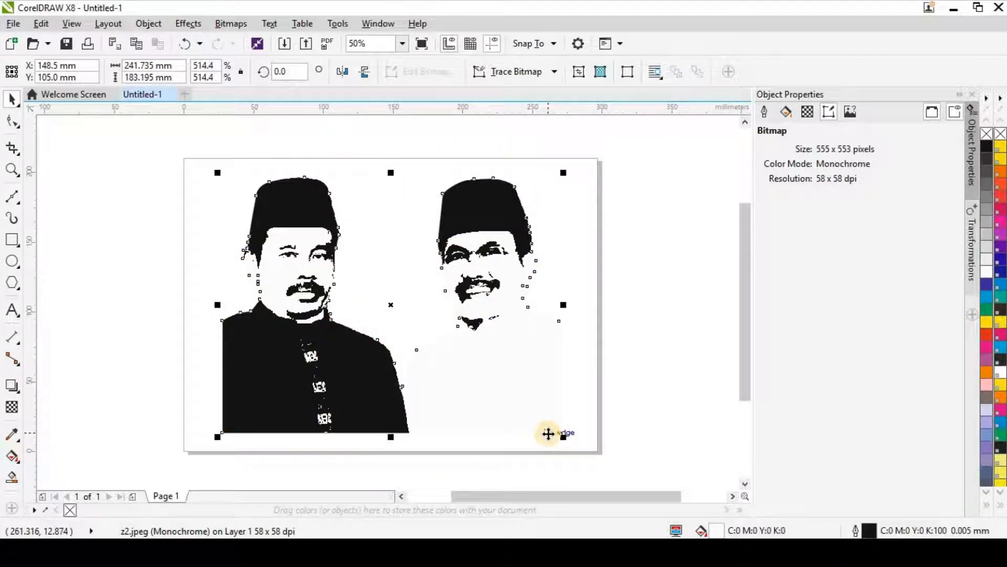
Step: Draw a wide rectangle across the bottom of the two portraits and fill it black
click(11, 240)
drag(222, 400, 569, 433)
click(13, 100)
click(987, 149)
Step: Stretch the black rectangle taller and skew it upward to the right into a slanted band under the portraits
drag(395, 437, 395, 450)
drag(572, 422, 591, 401)
click(508, 425)
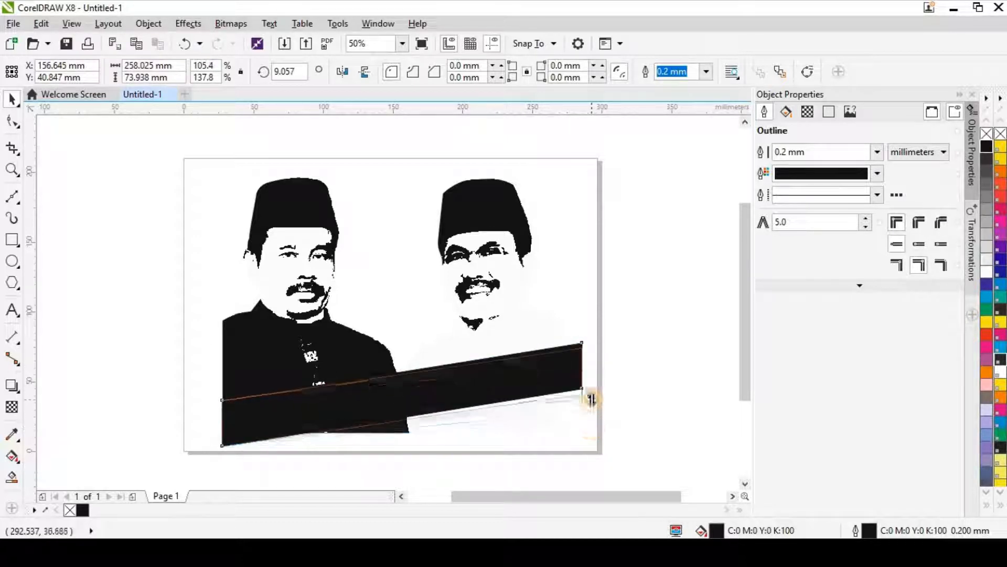
drag(238, 424, 242, 438)
click(596, 295)
Step: Draw a black-filled circle and place it above the band's right end, scaled to about 39 mm in diameter
click(12, 261)
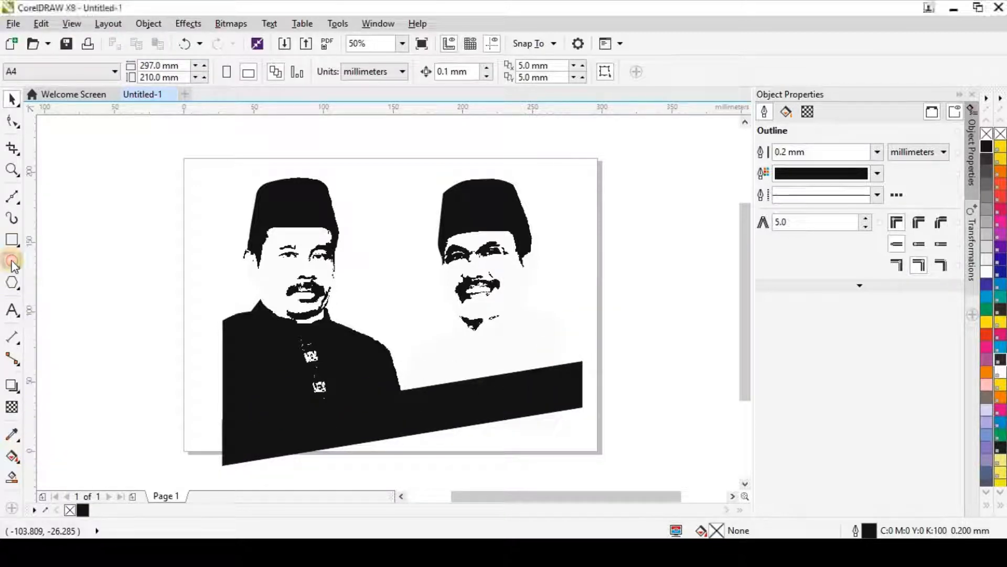
drag(105, 270, 169, 335)
key(space)
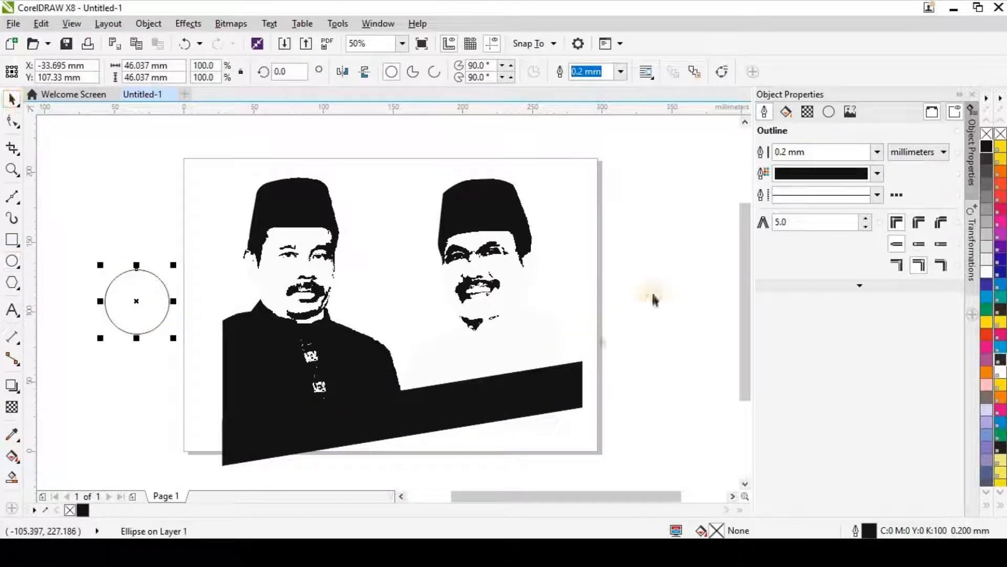
click(987, 147)
drag(136, 301, 543, 329)
drag(579, 365, 572, 361)
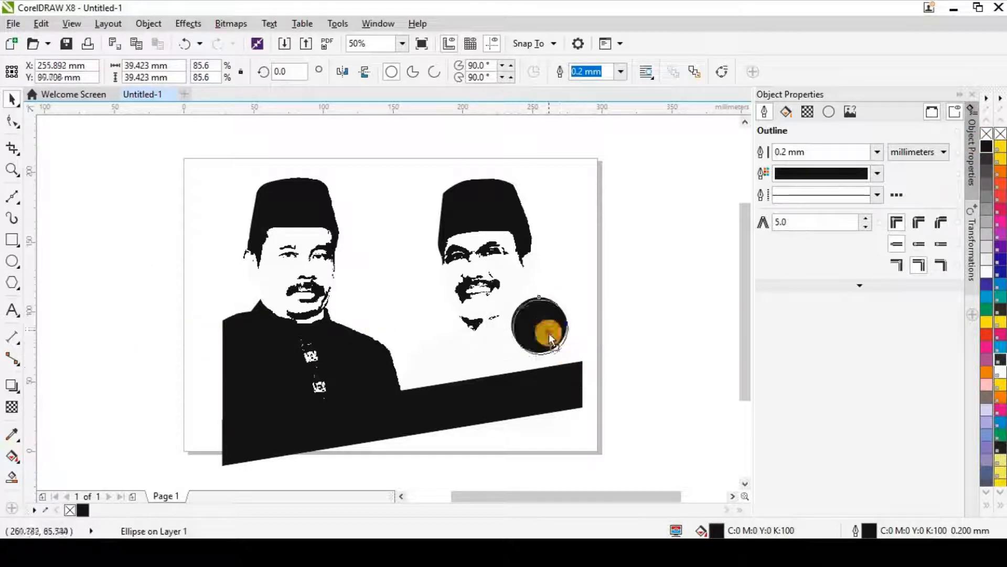
Step: Add a concentric copy of the circle scaled to about 35 mm, with a white 1.0 mm outline
scroll(567, 355, up, 3)
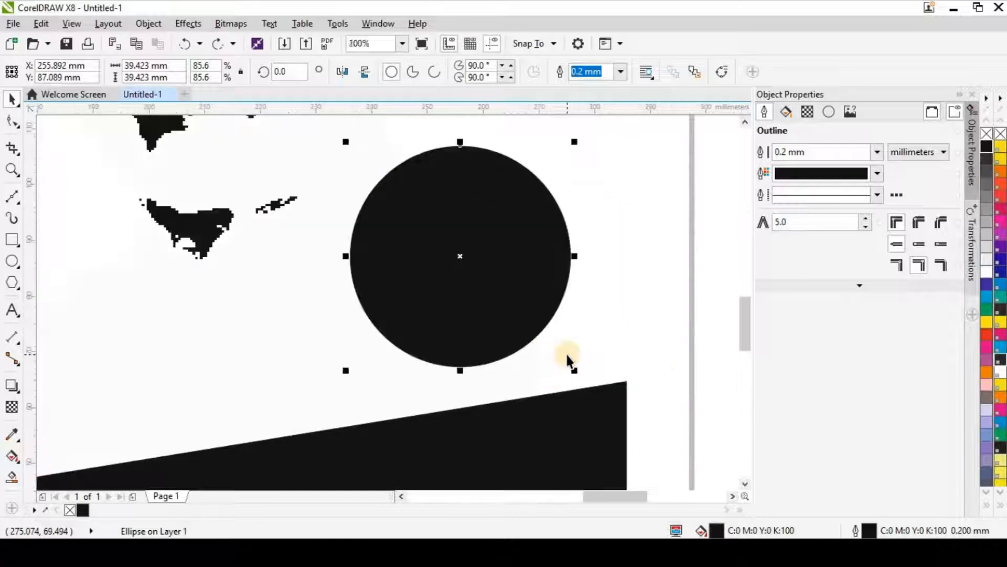
drag(574, 370, 568, 361)
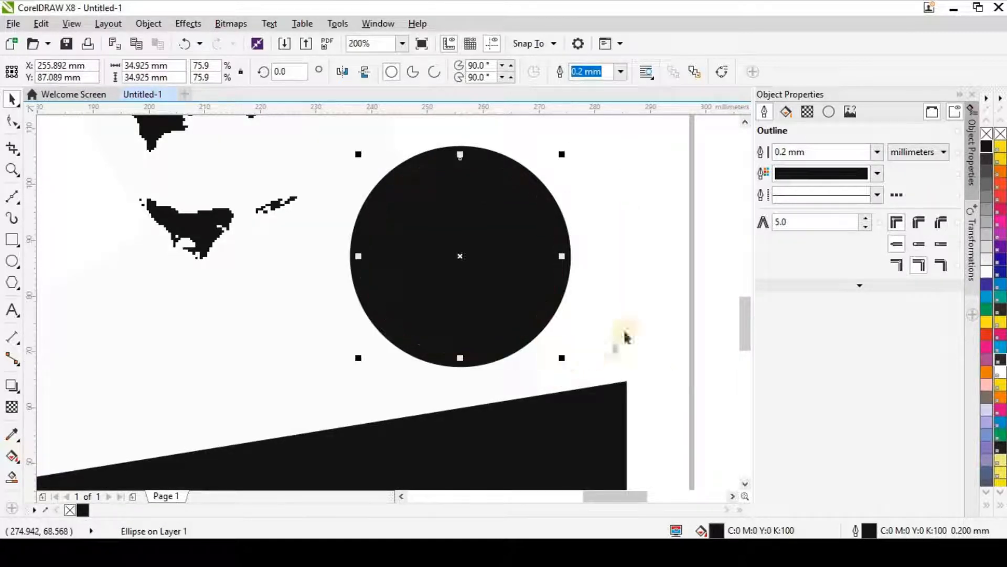
right_click(985, 271)
click(621, 72)
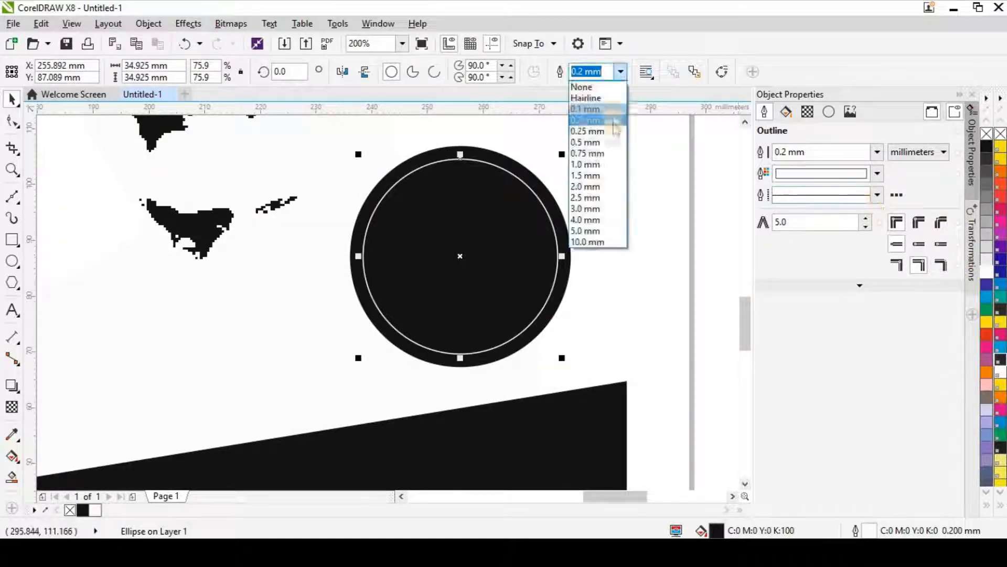
click(615, 154)
click(612, 167)
scroll(519, 181, down, 2)
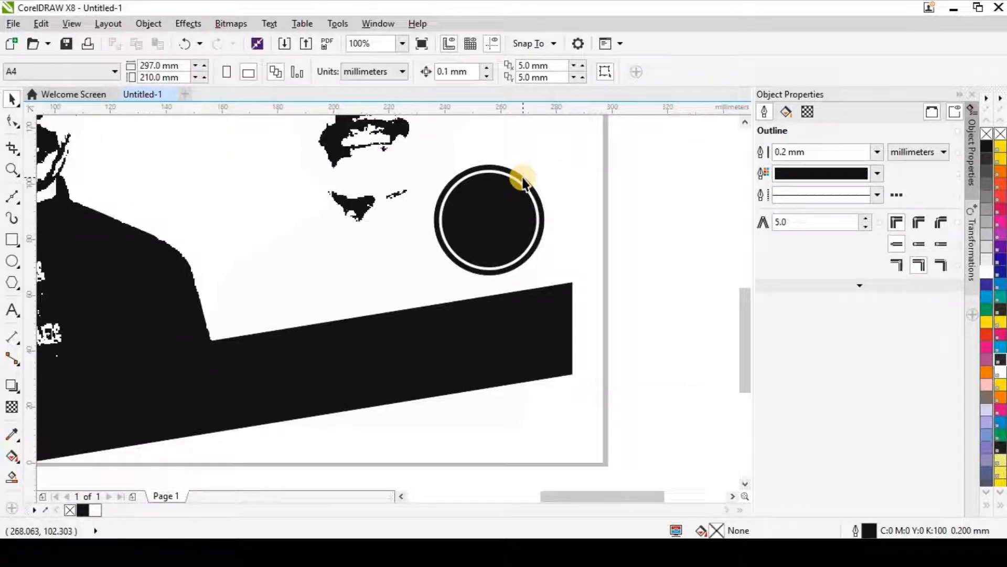
Step: Add the text "10" beside the circle in Impact and enlarge it to about 59 pt
click(633, 265)
text(10)
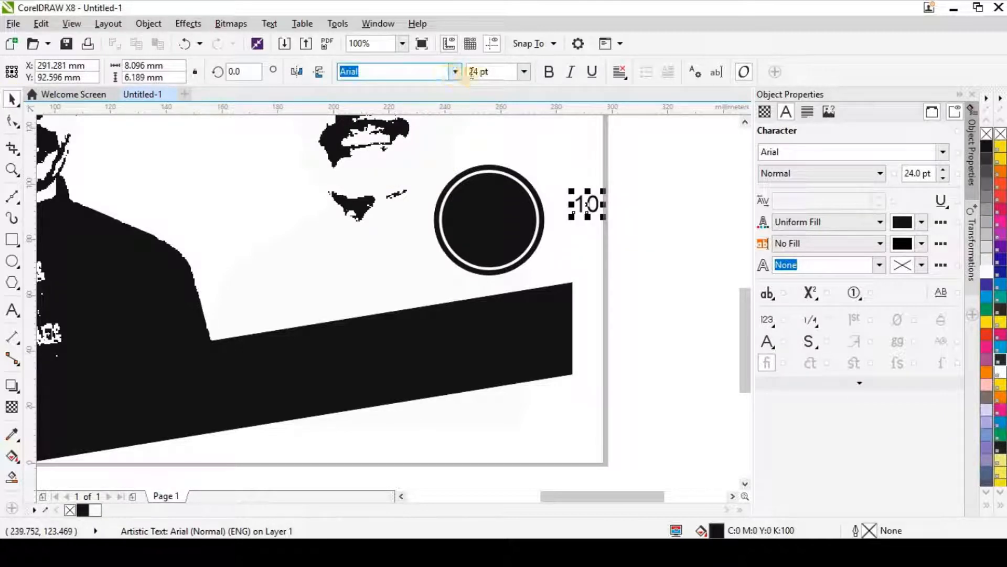
click(455, 76)
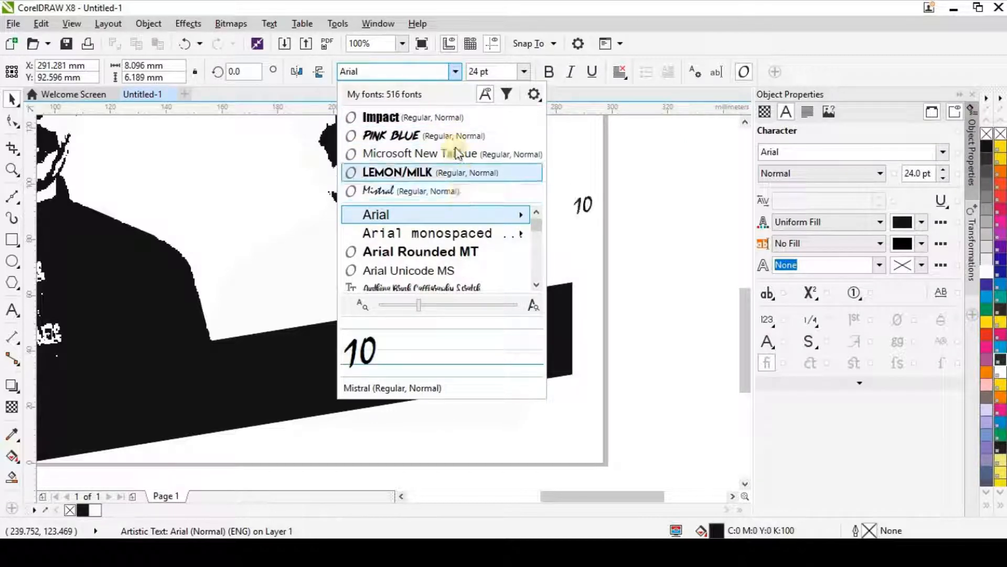
click(456, 117)
drag(601, 216, 640, 248)
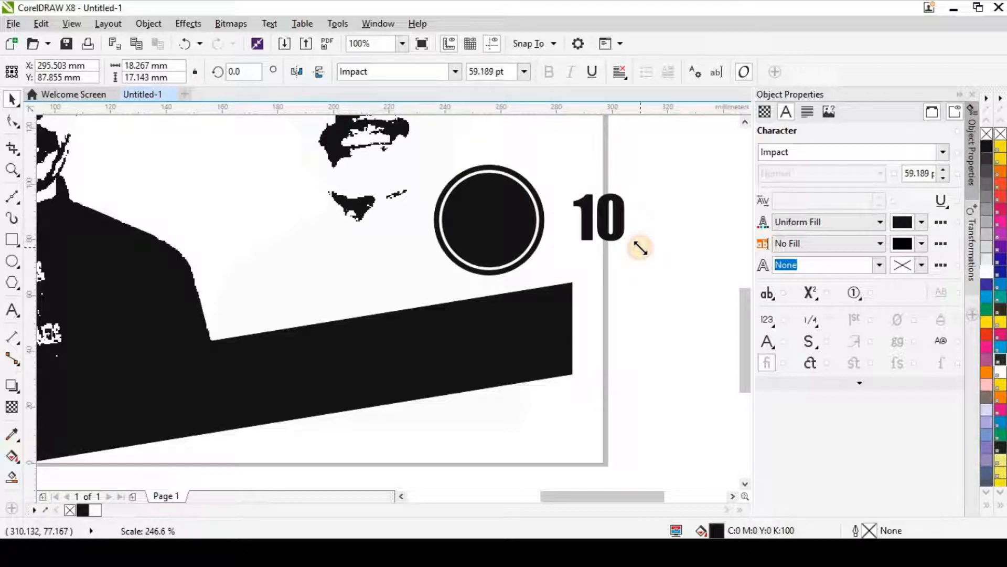
Step: Fill the number 10 white and order it in front of the black circle
click(574, 224)
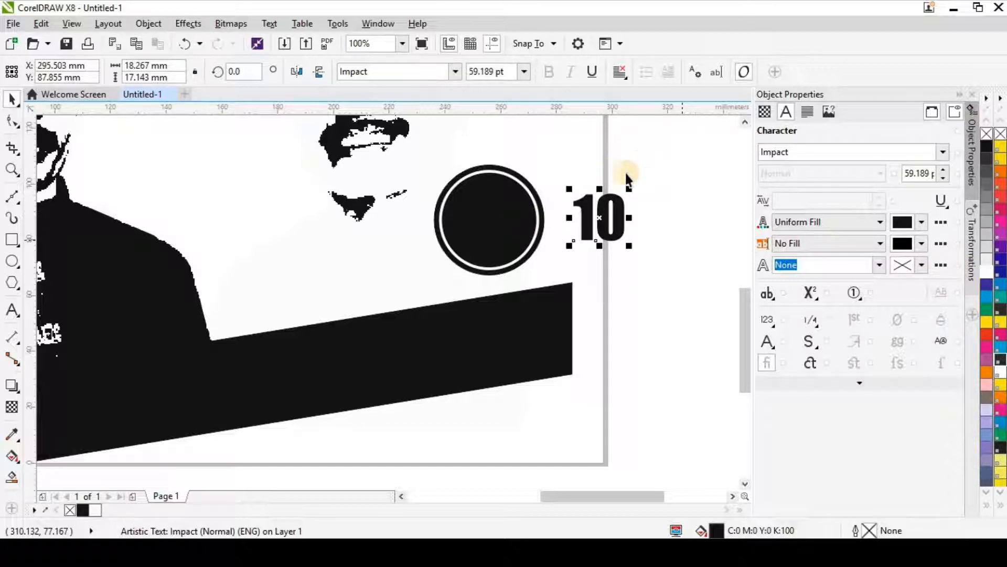
key(Delete)
click(596, 229)
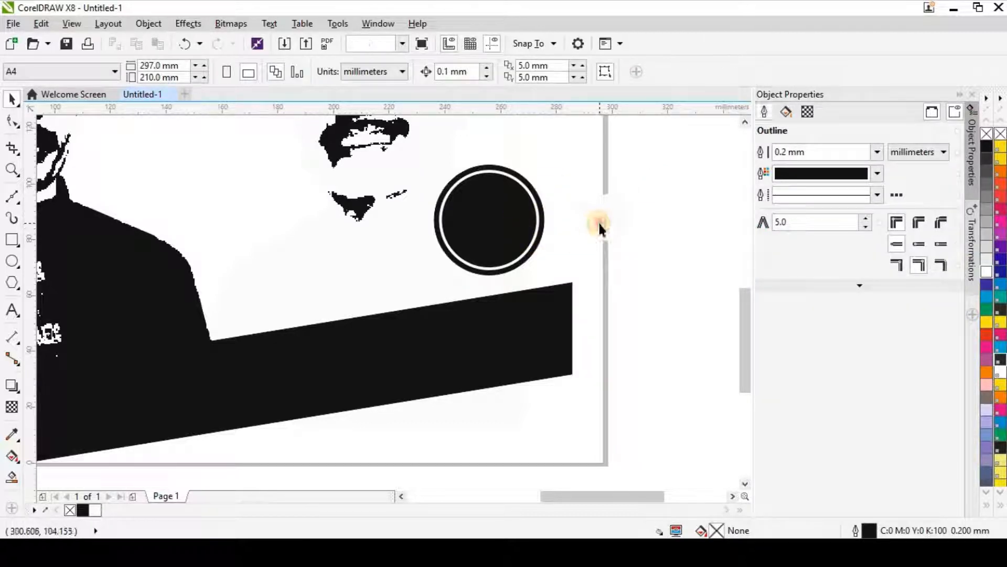
shift+click(480, 223)
click(624, 211)
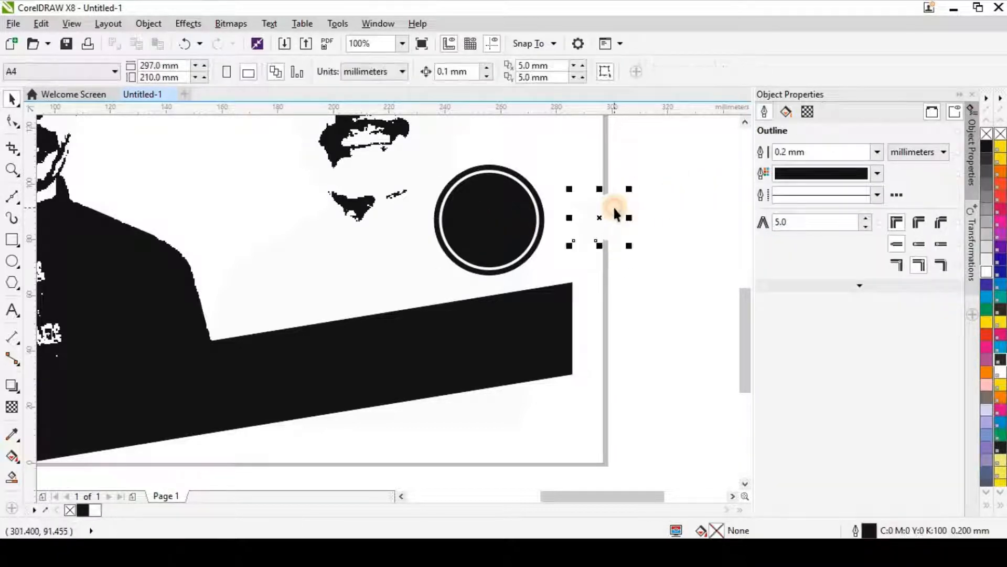
right_click(616, 204)
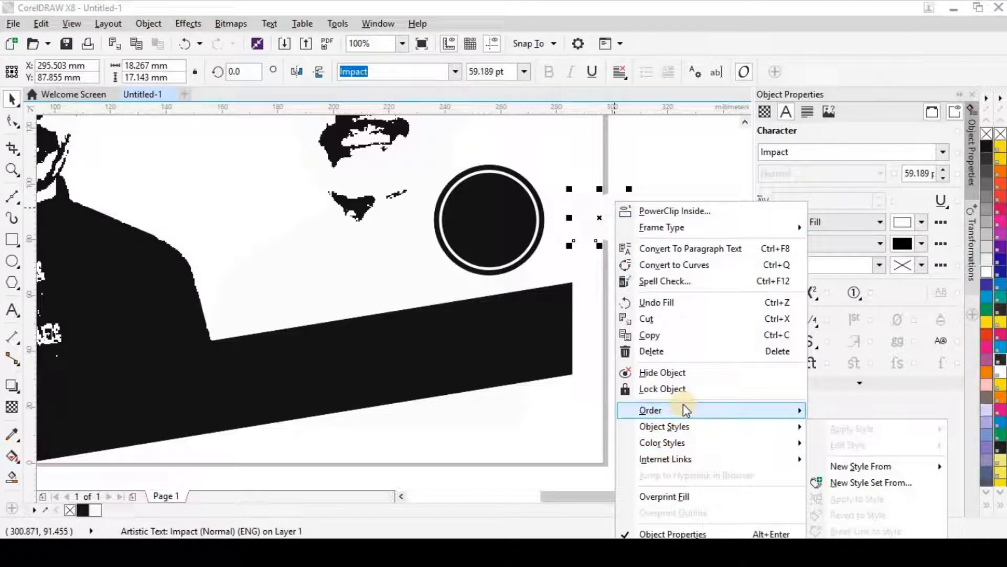
mouse_move(719, 409)
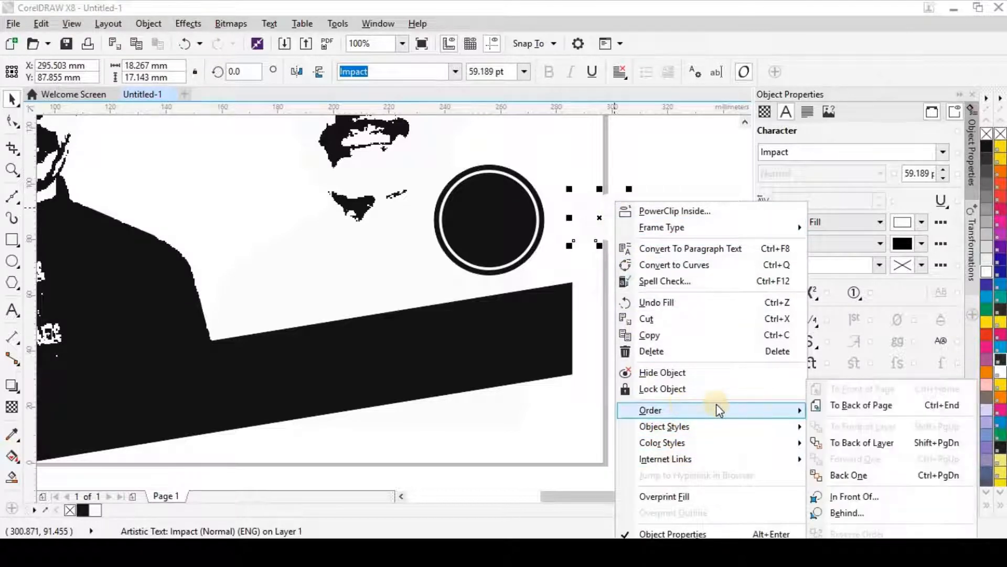
click(868, 494)
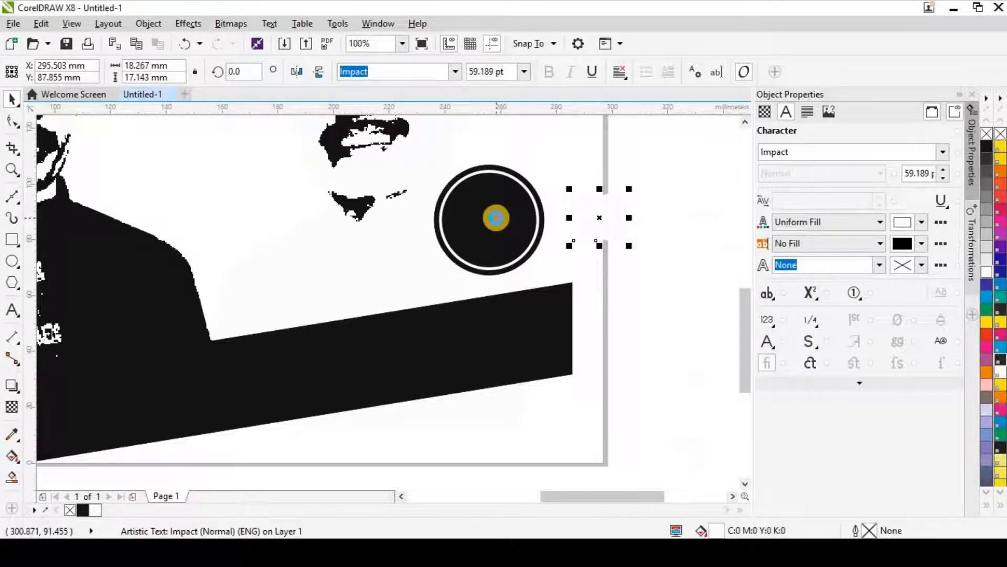
Step: Move the number 10 onto the circle badge and align it with both circles' centers horizontally and vertically
drag(596, 220, 477, 215)
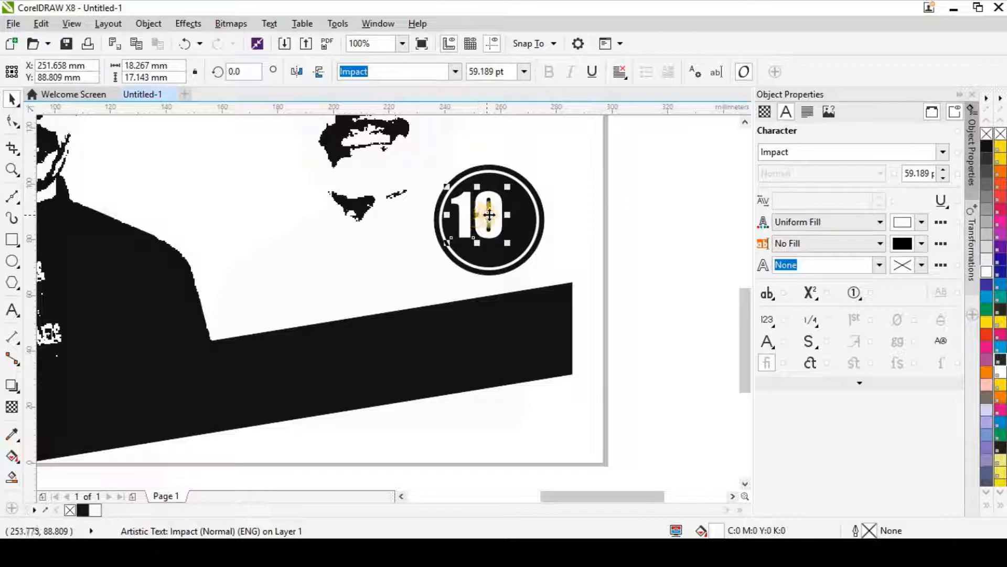
drag(604, 148, 401, 320)
key(c)
key(e)
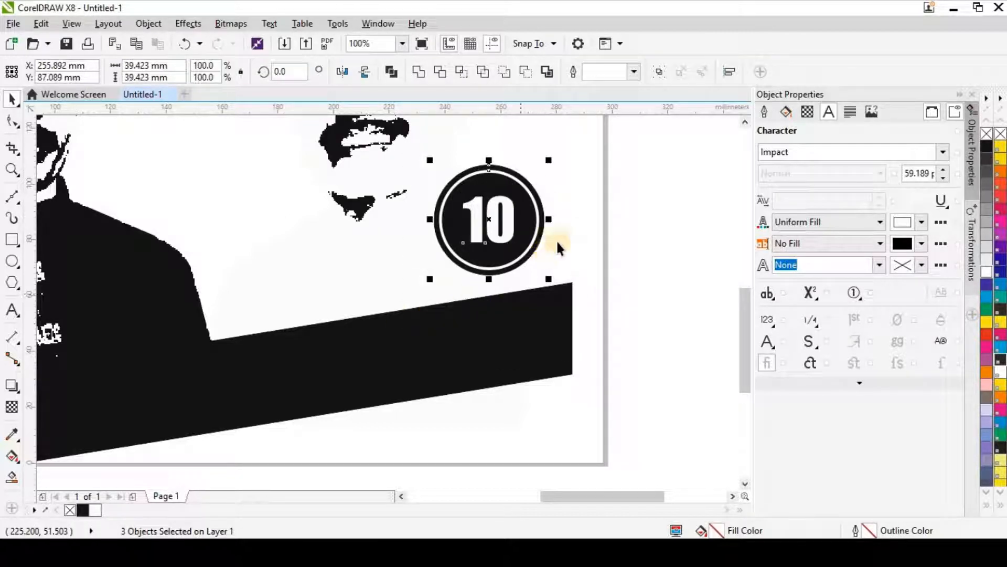
Step: Add a line of artistic text beside the left man with the candidates' names joined by a hyphen and followed by "FOR PRESIDENT"
click(643, 160)
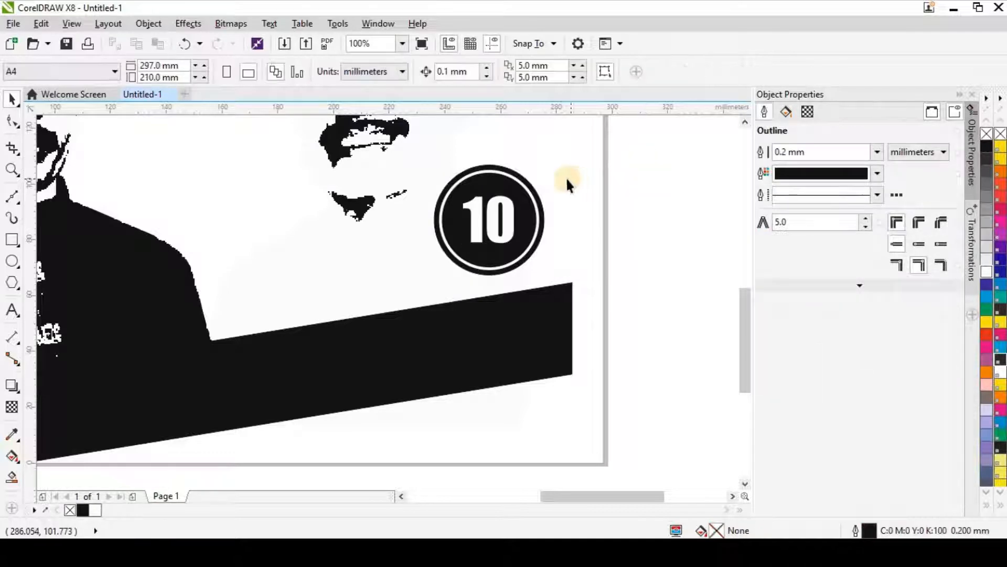
scroll(473, 168, down, 2)
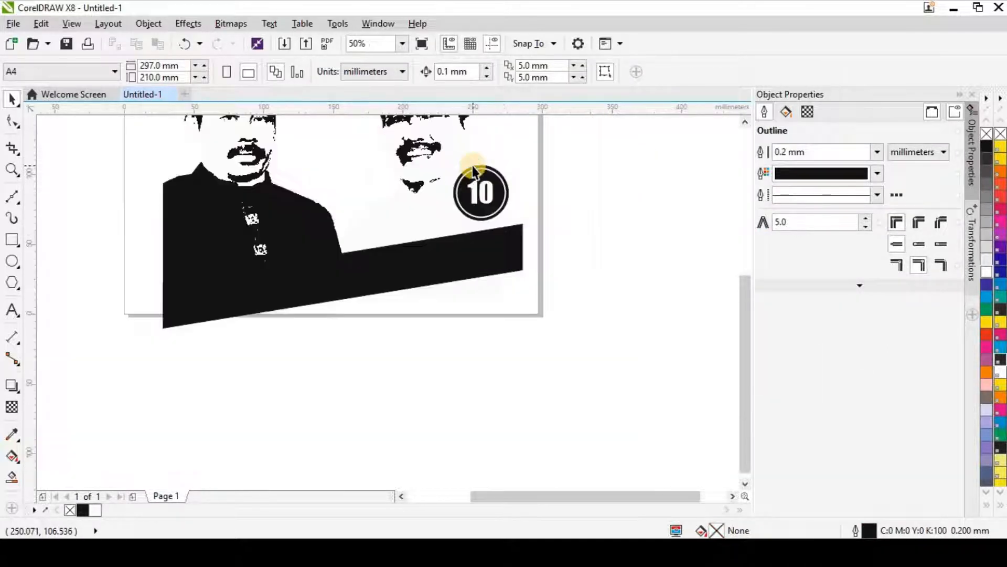
click(745, 120)
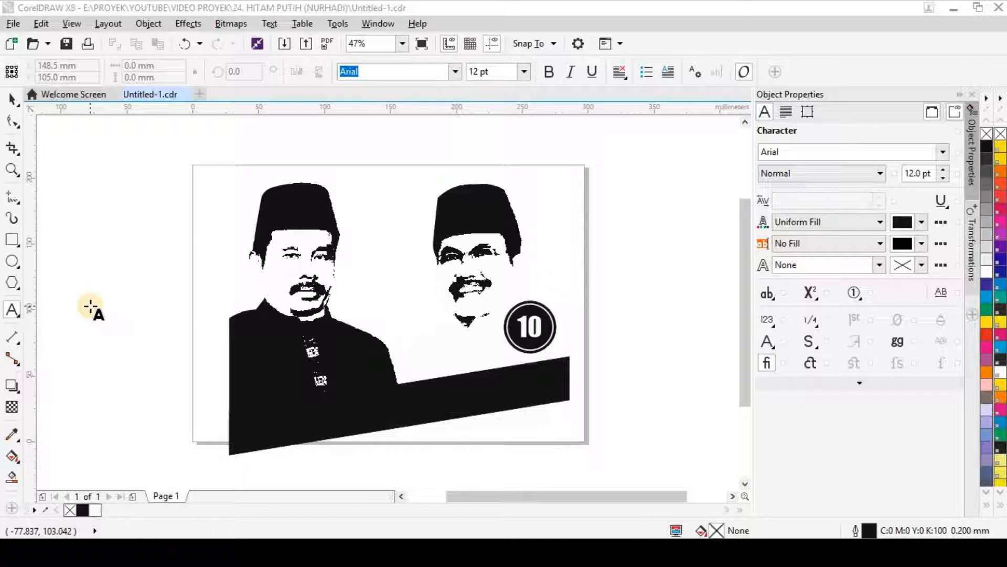
click(90, 307)
text(N)
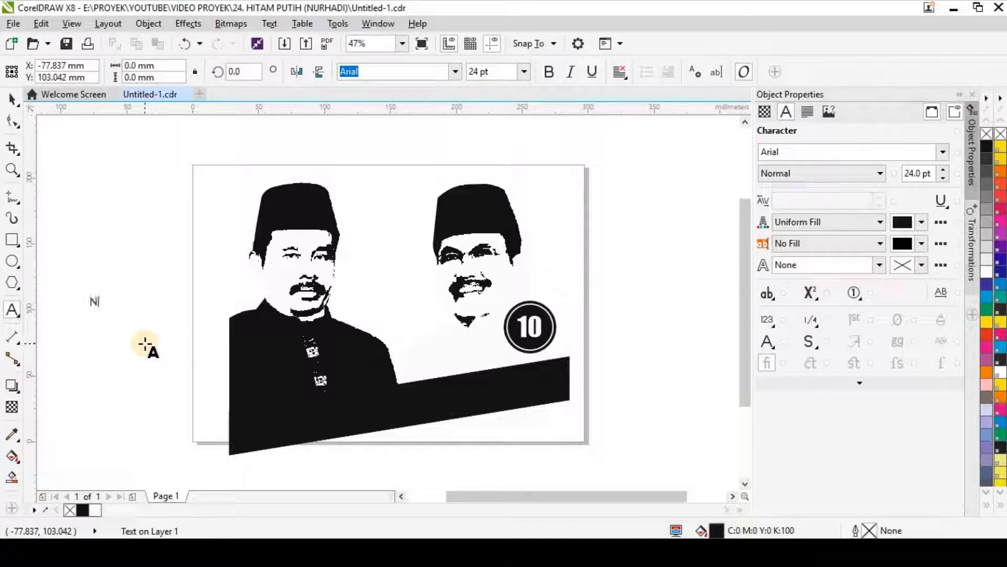
text(URHADI A)
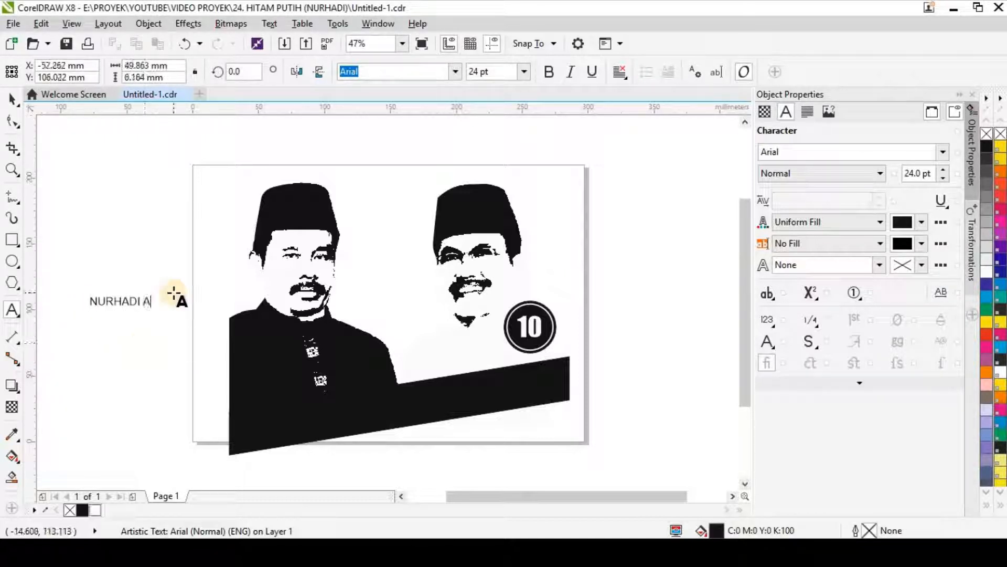
text(LDO)
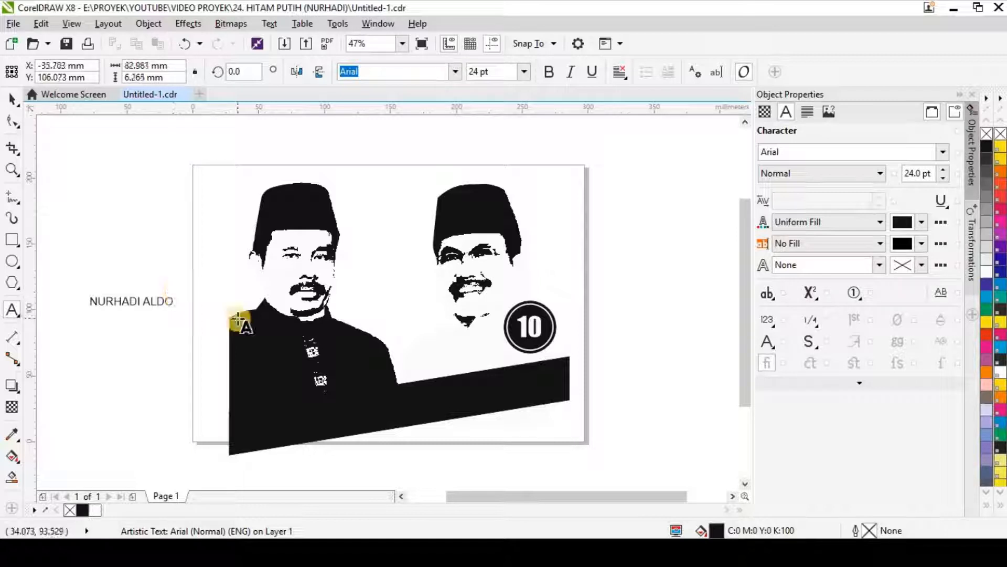
text( FOR PRESIDEN)
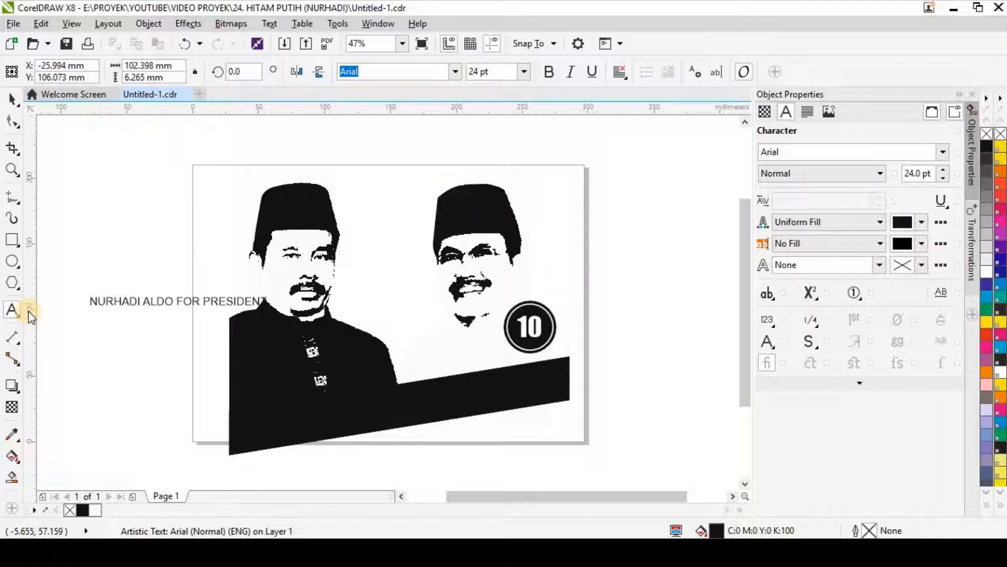
click(11, 99)
drag(180, 293, 151, 243)
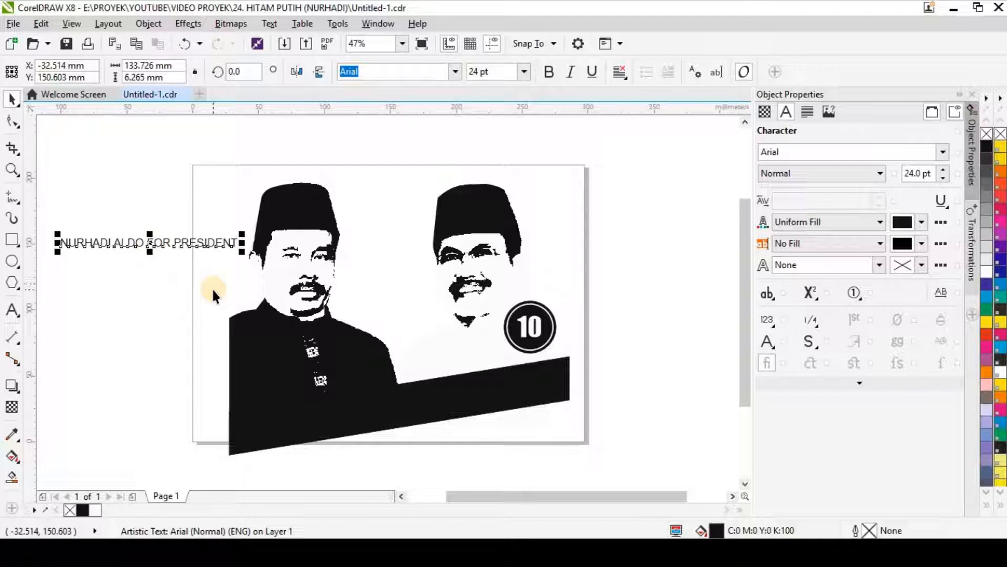
Step: Set the slogan text in Impact, fill it white and enlarge it over the band to about 48.5 pt
click(456, 73)
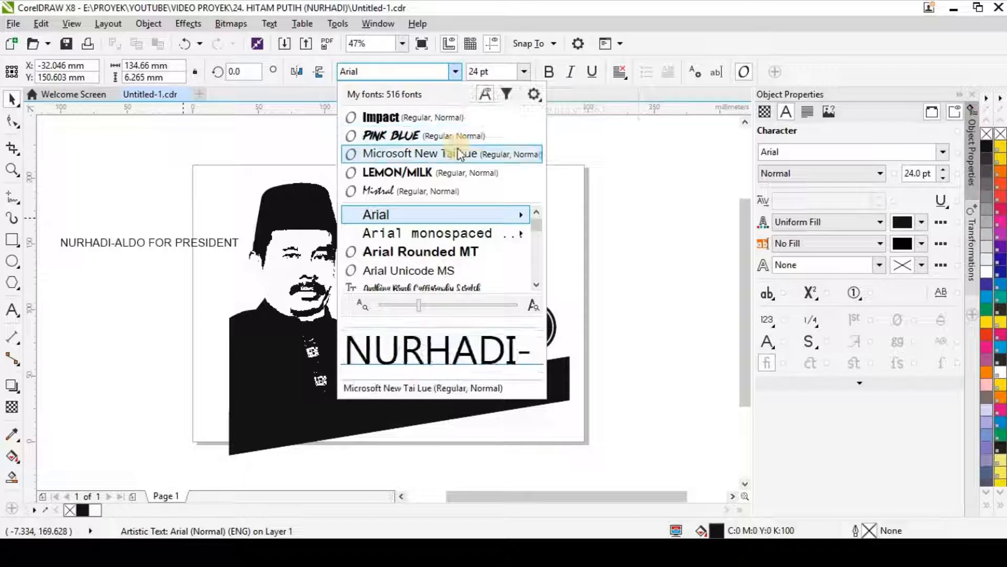
click(460, 121)
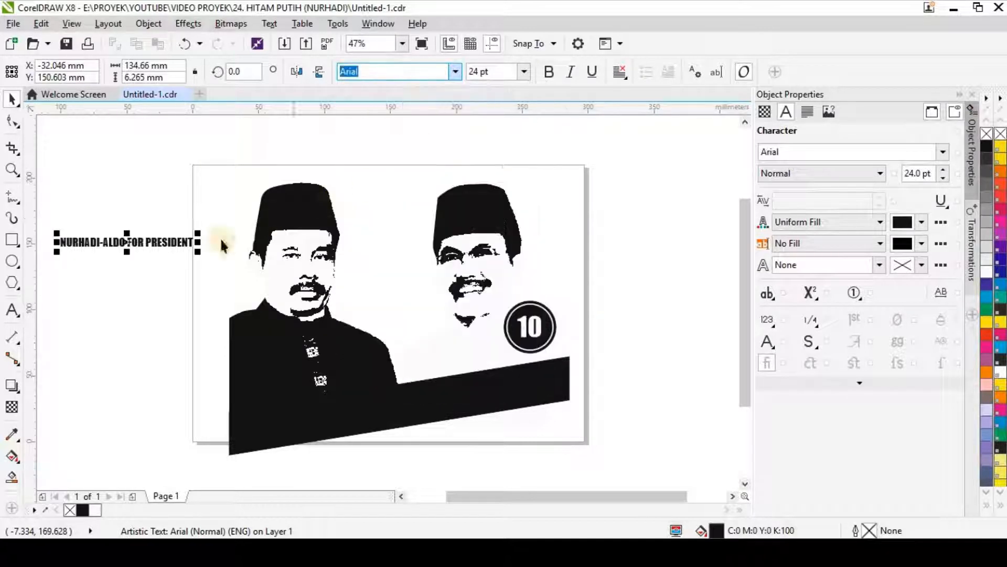
drag(203, 249, 397, 405)
click(986, 272)
drag(504, 419, 562, 432)
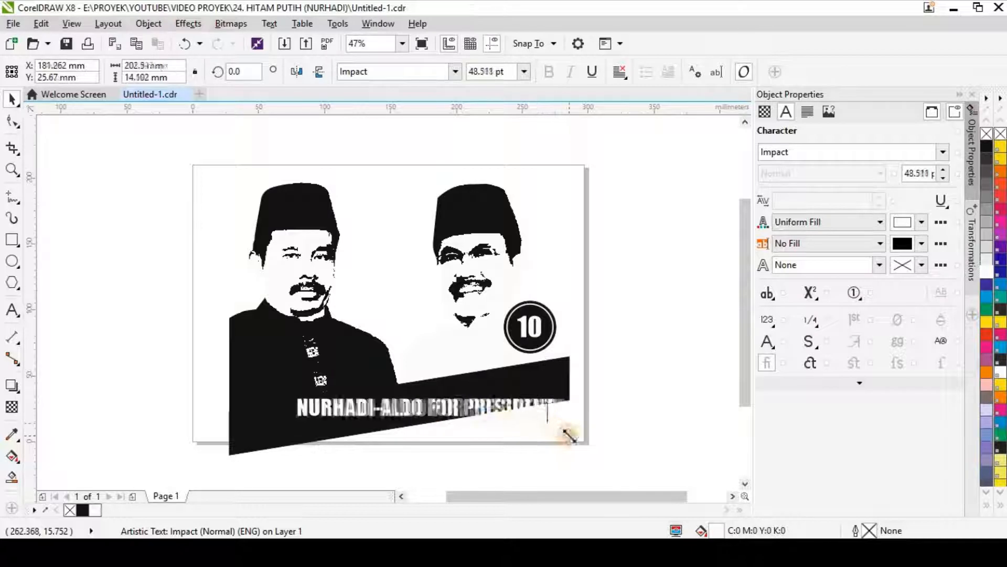
Step: Move the slogan onto the slanted band and align their centers horizontally and vertically
drag(434, 412, 400, 414)
shift+click(455, 385)
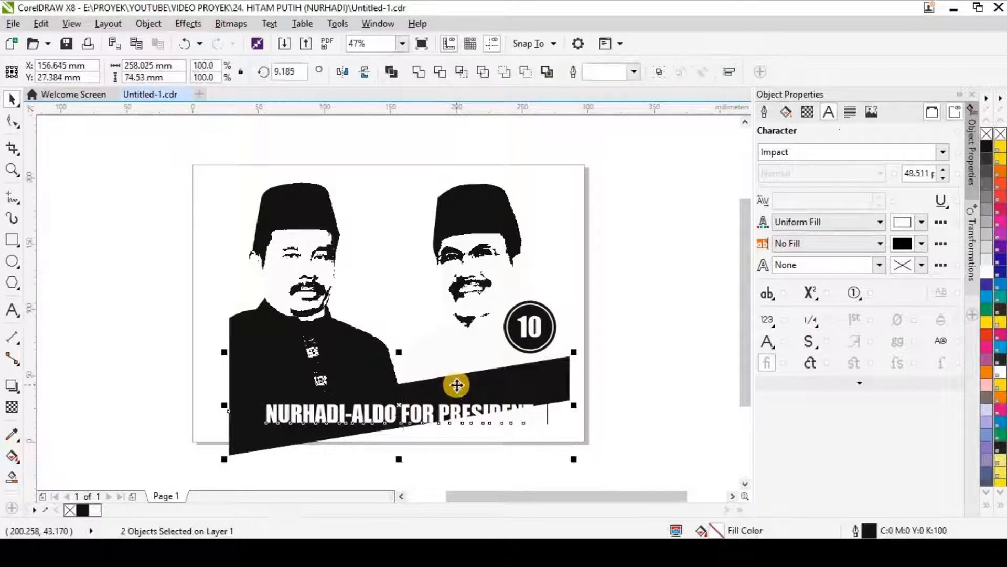
key(c)
key(e)
click(508, 455)
Step: Rotate the slogan to follow the band's slant and enlarge it to about 50.4 pt, keeping it centered on the band
click(416, 411)
click(543, 405)
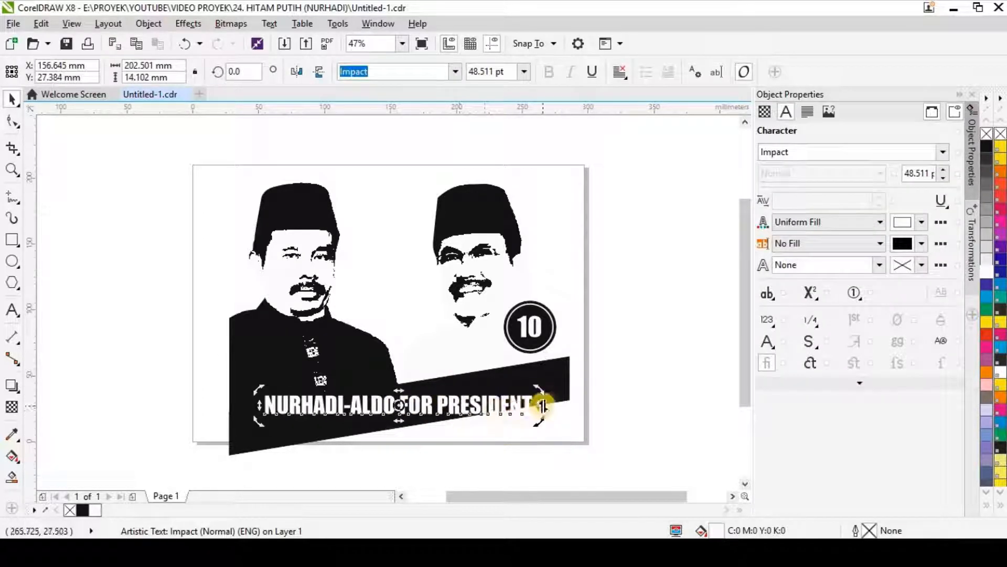
drag(540, 416, 548, 397)
click(510, 391)
drag(534, 439, 543, 442)
shift+click(562, 363)
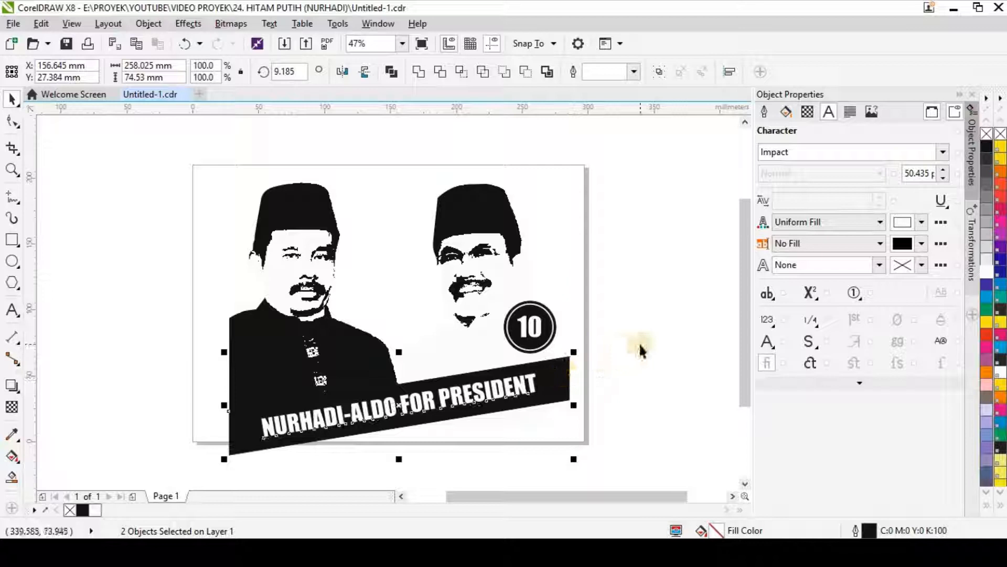
Step: Enlarge the slogan to about 55.8 pt and center it on the band
click(475, 391)
mouse_move(544, 440)
mouse_down()
mouse_move(557, 447)
mouse_move(551, 432)
mouse_up()
shift+click(560, 377)
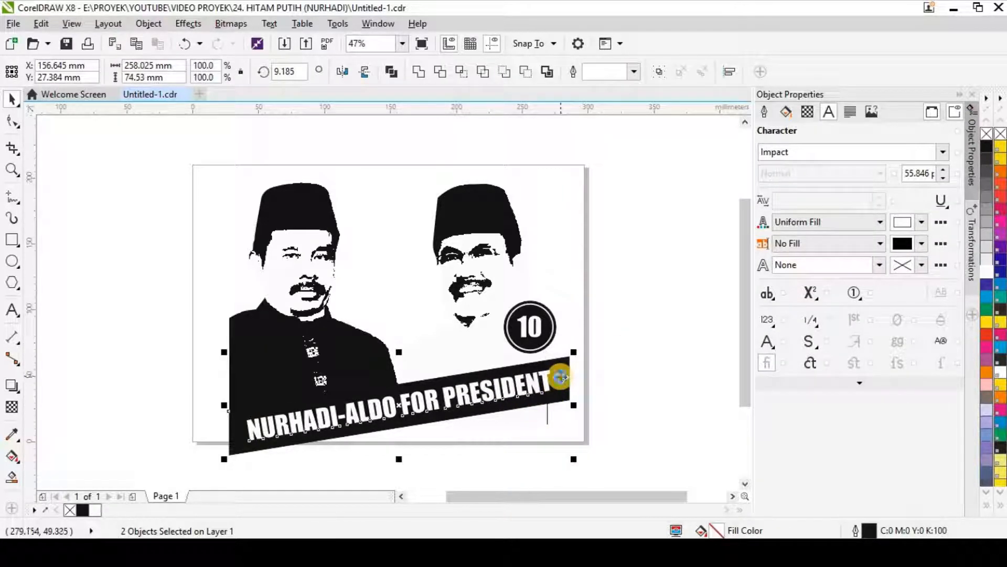
click(619, 376)
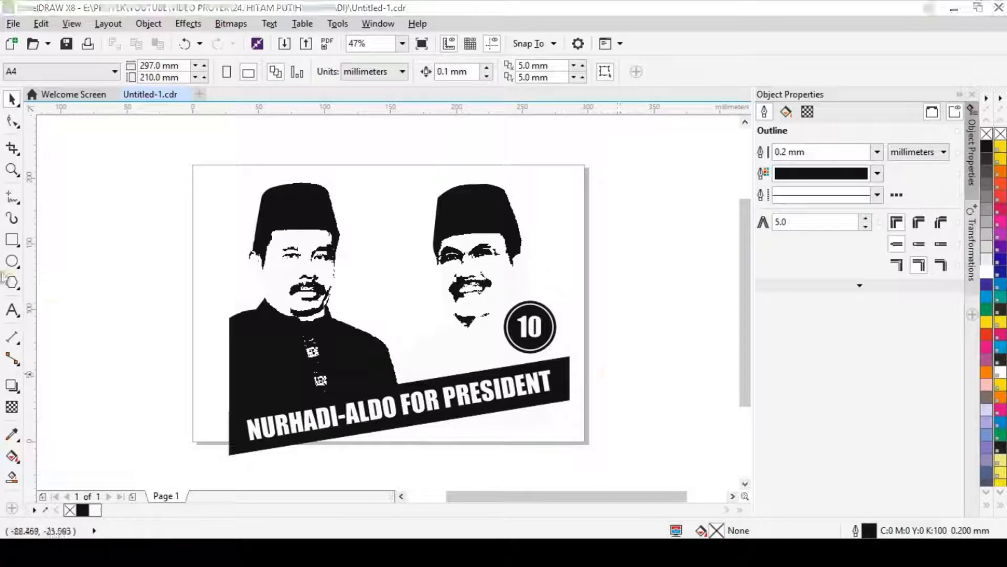
Step: Draw a slanted rectangle about 49 x 38 mm overlapping the band's right end and order it behind the band
drag(570, 357, 605, 389)
key(space)
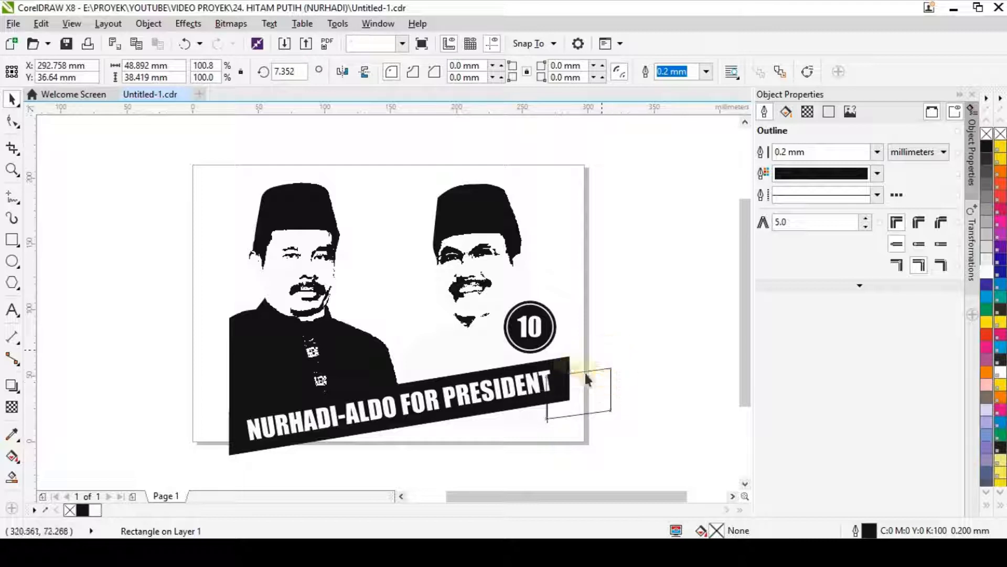
click(584, 370)
scroll(583, 372, up, 3)
right_click(581, 374)
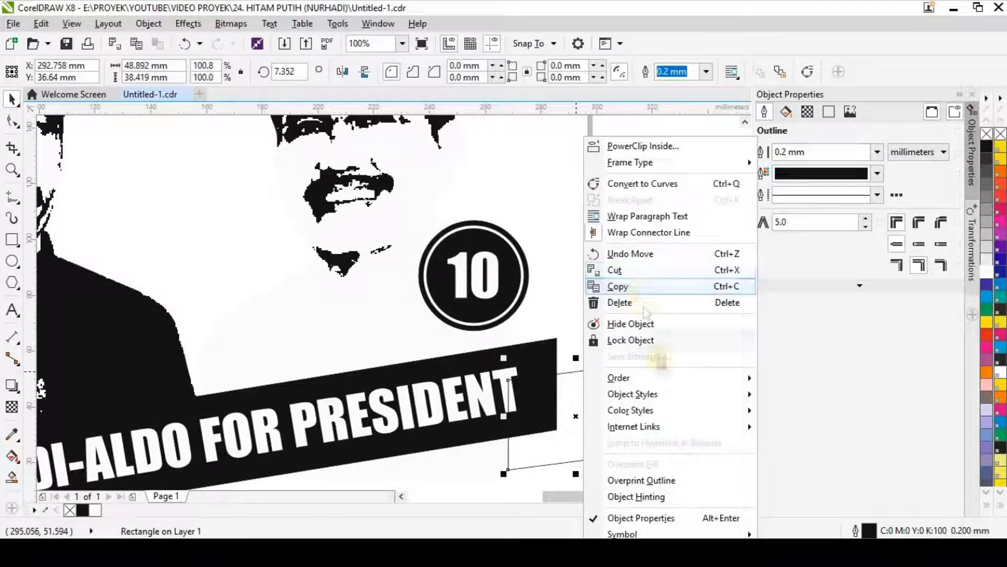
click(803, 502)
click(547, 347)
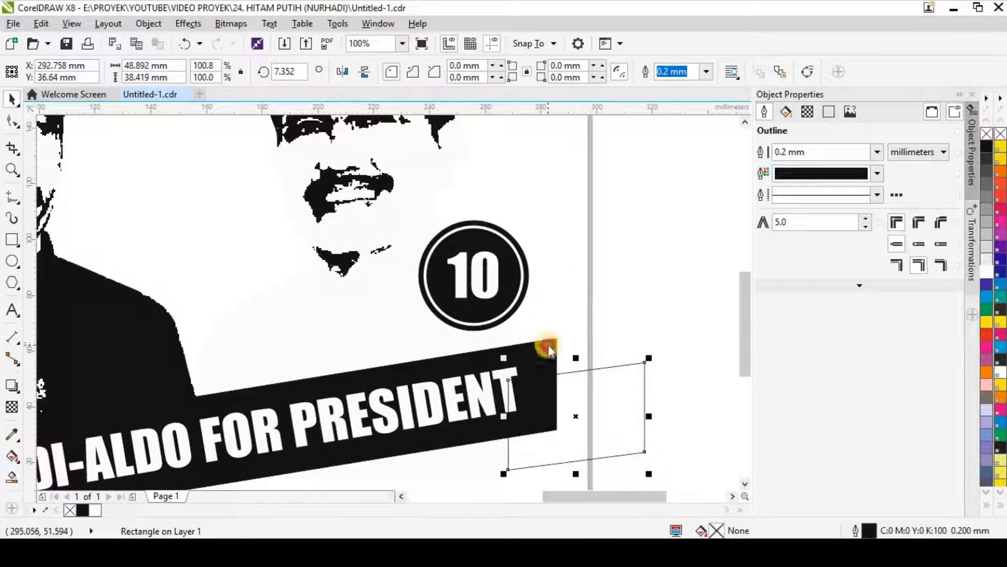
Step: Trim the rectangle with the band and move the remaining piece slightly away to leave a narrow gap
shift+click(540, 357)
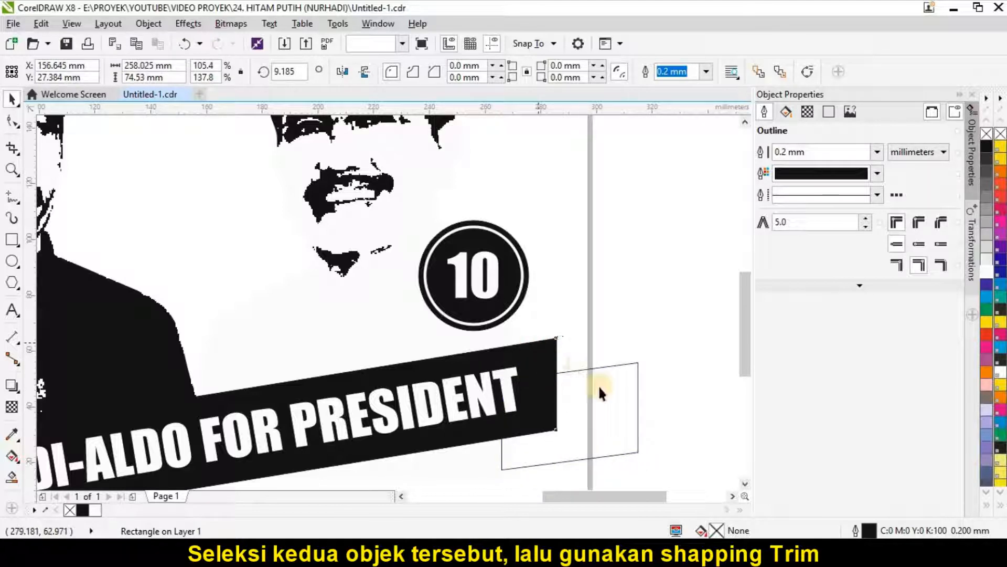
shift+click(598, 385)
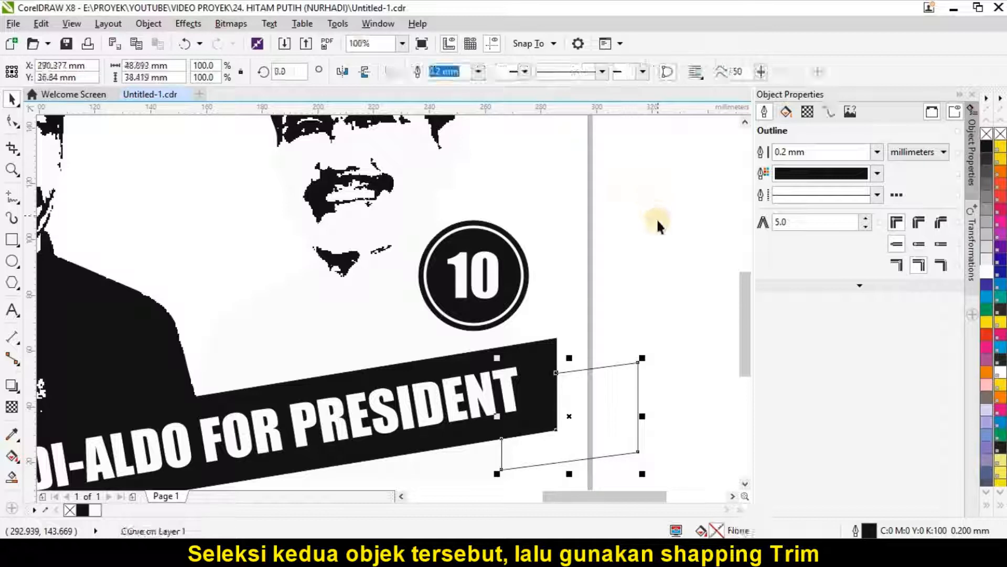
mouse_move(580, 411)
mouse_down()
mouse_move(585, 425)
mouse_move(590, 417)
mouse_up()
click(590, 417)
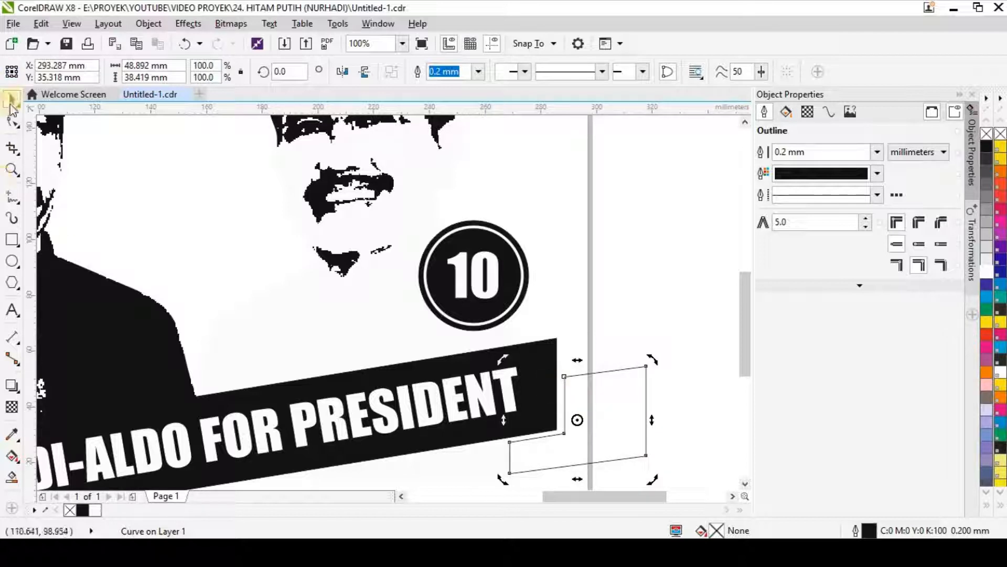
Step: Add a node midway along the trimmed piece's right edge, pull it inward to form a ribbon notch, and fill the piece black
click(13, 123)
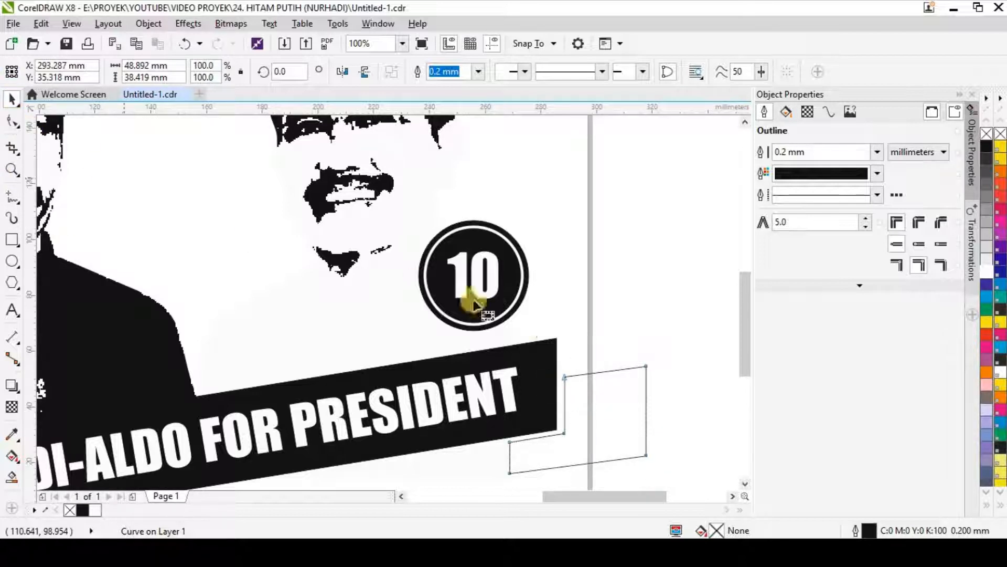
double_click(645, 414)
drag(645, 414, 600, 422)
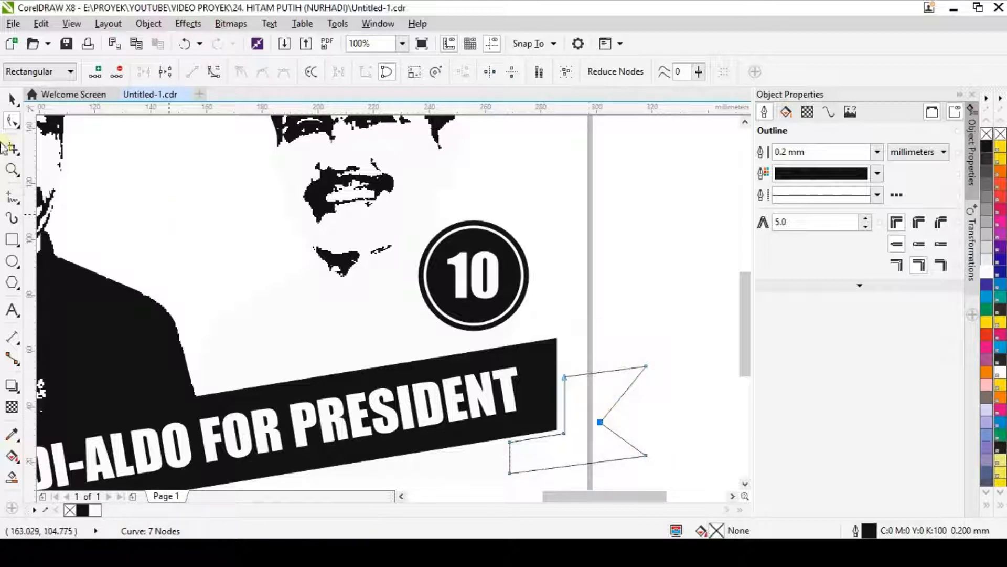
click(11, 99)
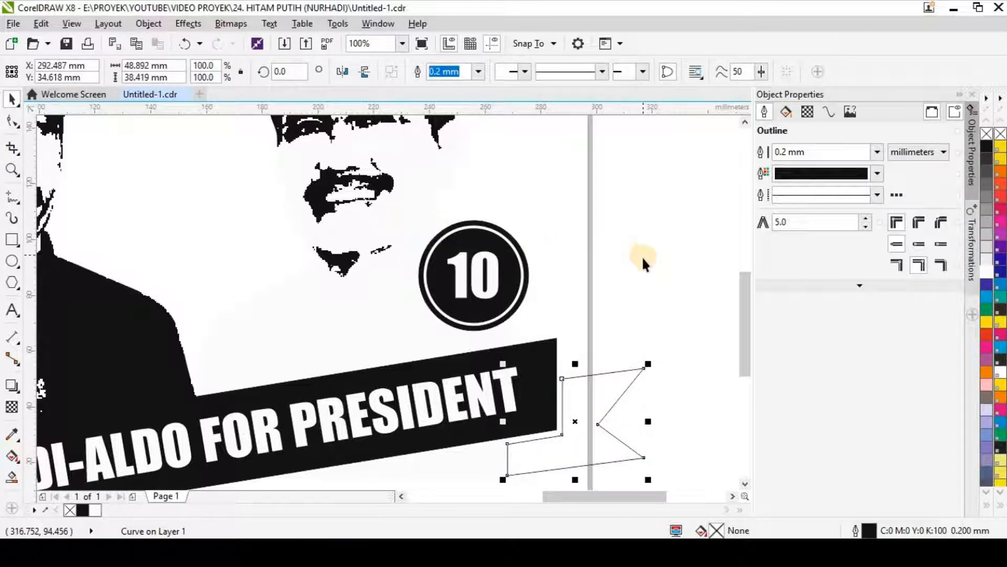
click(986, 146)
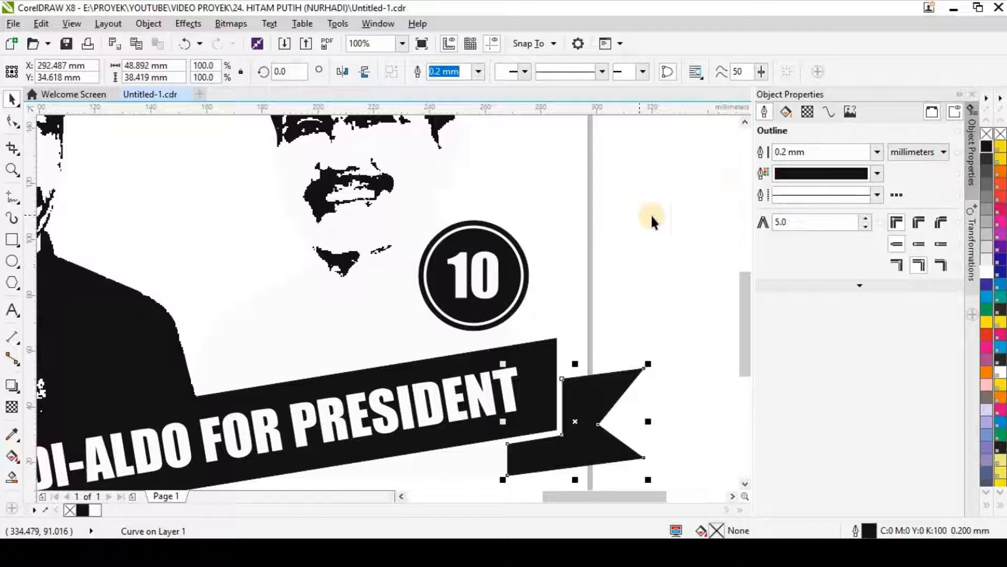
click(629, 211)
Step: Add the tagline "Koalisi Indonesia Tronjal Tronjol Maha Asyik" below the band in Freestyle Script at about 36 pt
scroll(624, 209, down, 2)
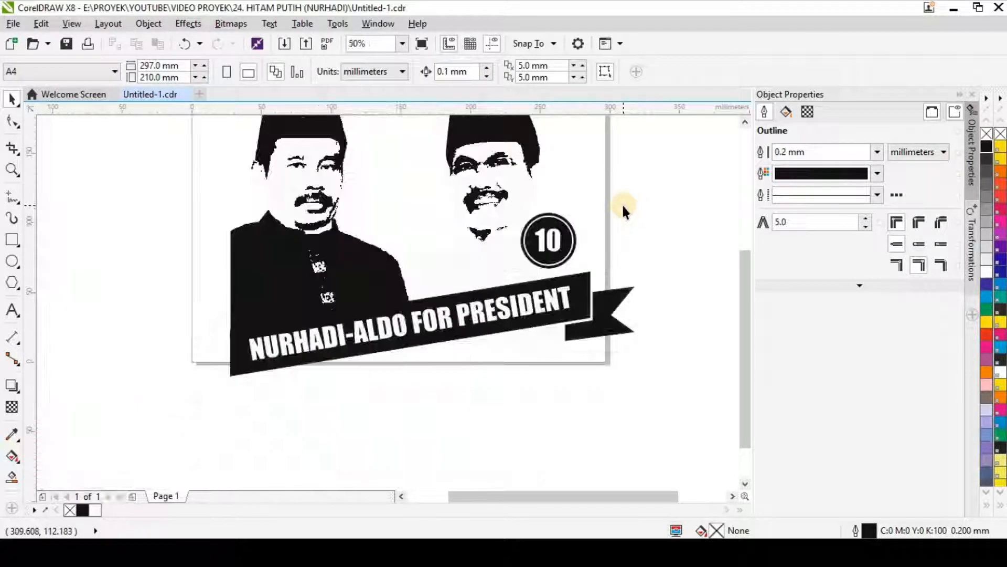
click(745, 122)
click(745, 121)
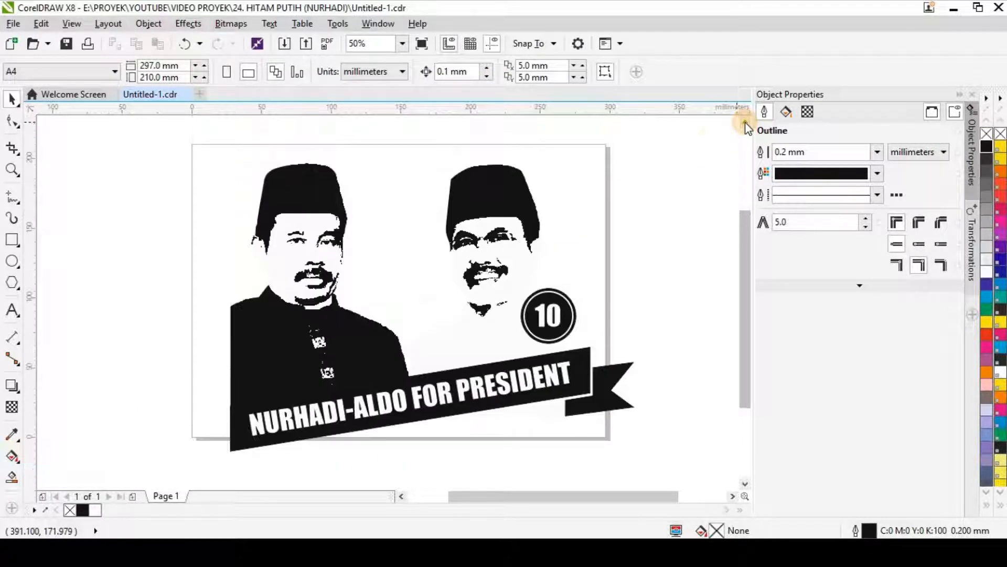
click(198, 262)
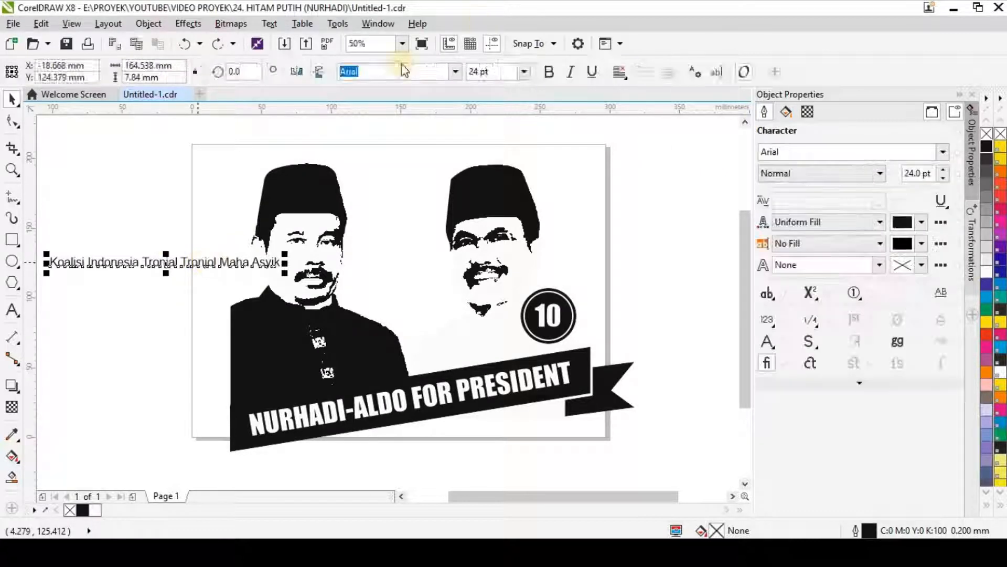
click(446, 77)
click(461, 72)
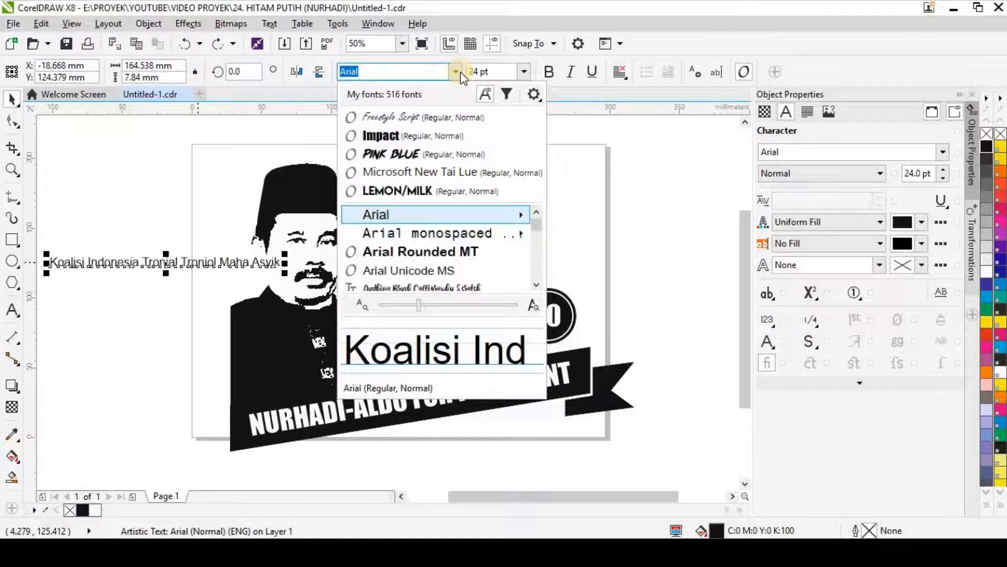
click(446, 117)
drag(193, 273, 265, 280)
drag(164, 278, 445, 458)
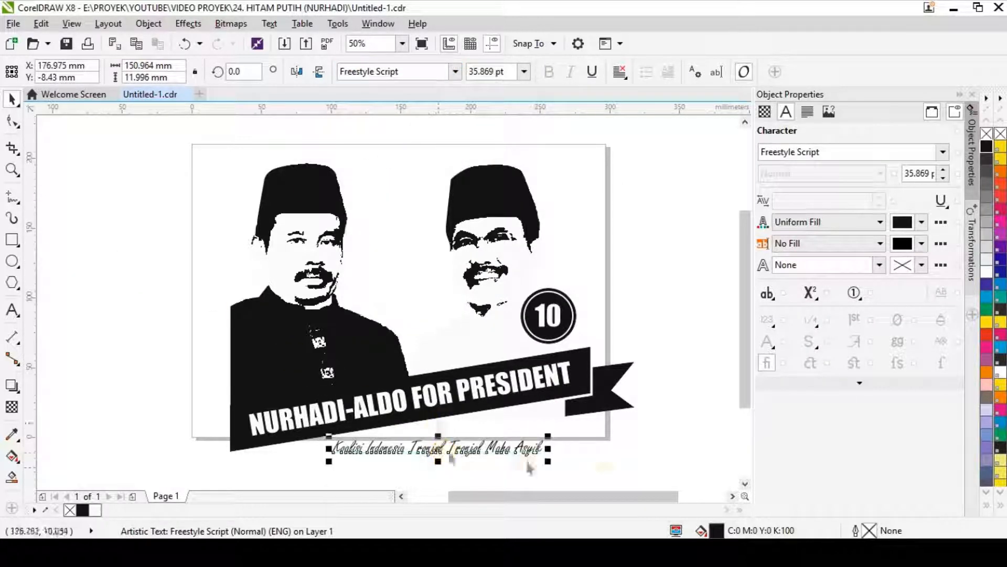
Step: Rotate the tagline about 8.8 degrees to follow the band's slant and place it just under the band's lower edge
scroll(524, 451, up, 2)
drag(568, 364, 555, 301)
drag(525, 496, 500, 496)
click(482, 349)
scroll(467, 346, down, 2)
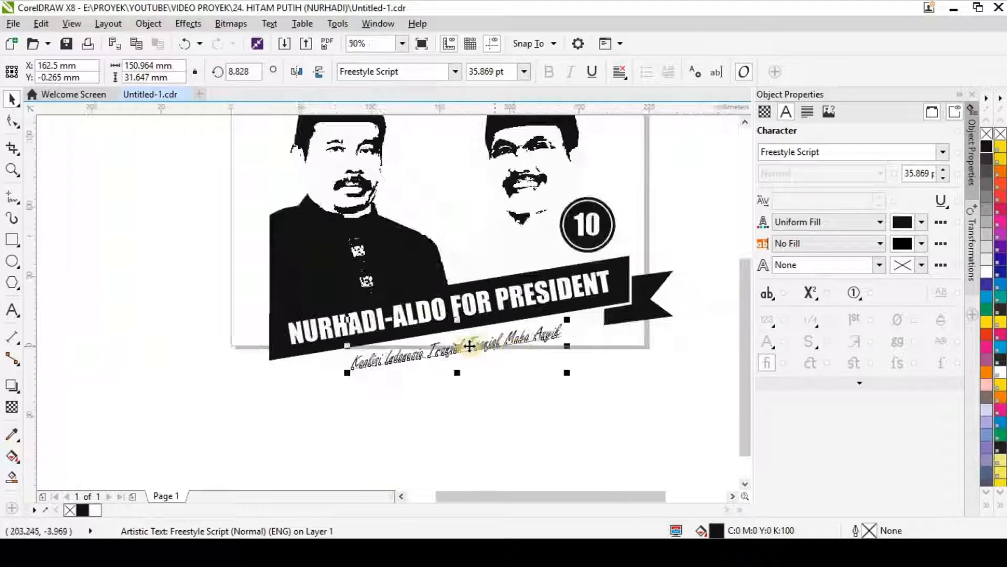
scroll(470, 345, up, 4)
drag(434, 348, 432, 335)
scroll(433, 335, down, 2)
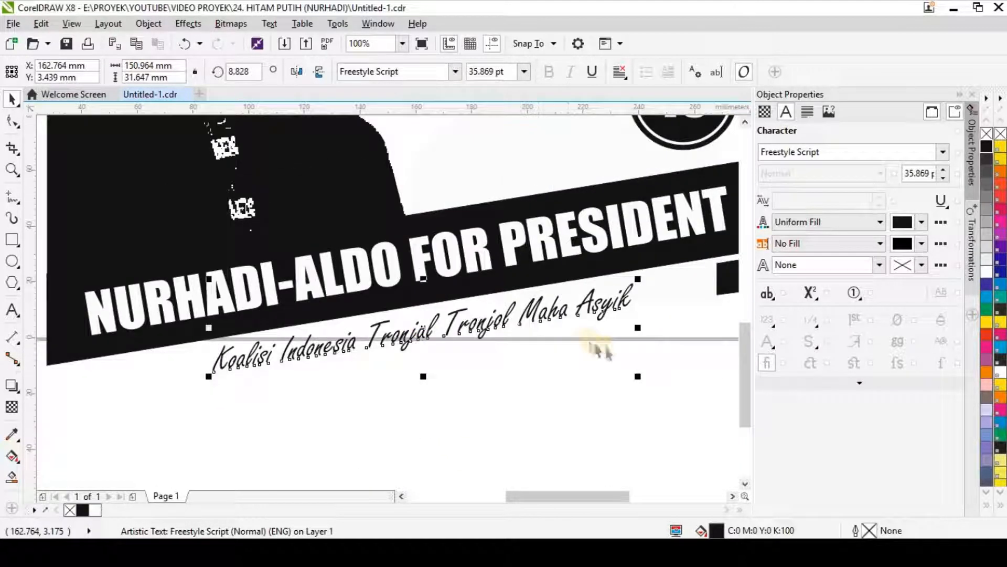
Step: Set the tagline's font size to 30 pt
click(525, 74)
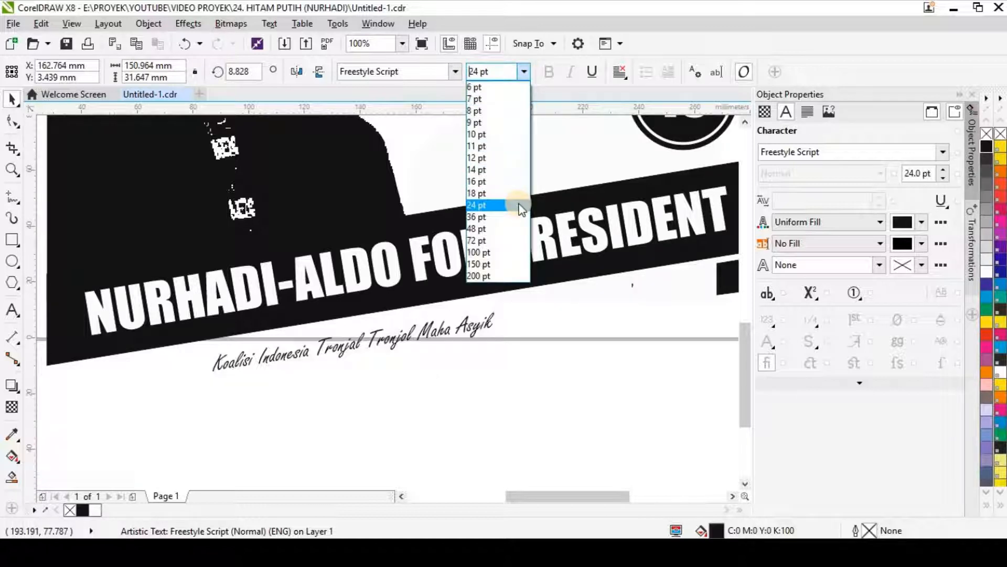
click(475, 72)
triple_click(488, 72)
text(30)
key(Return)
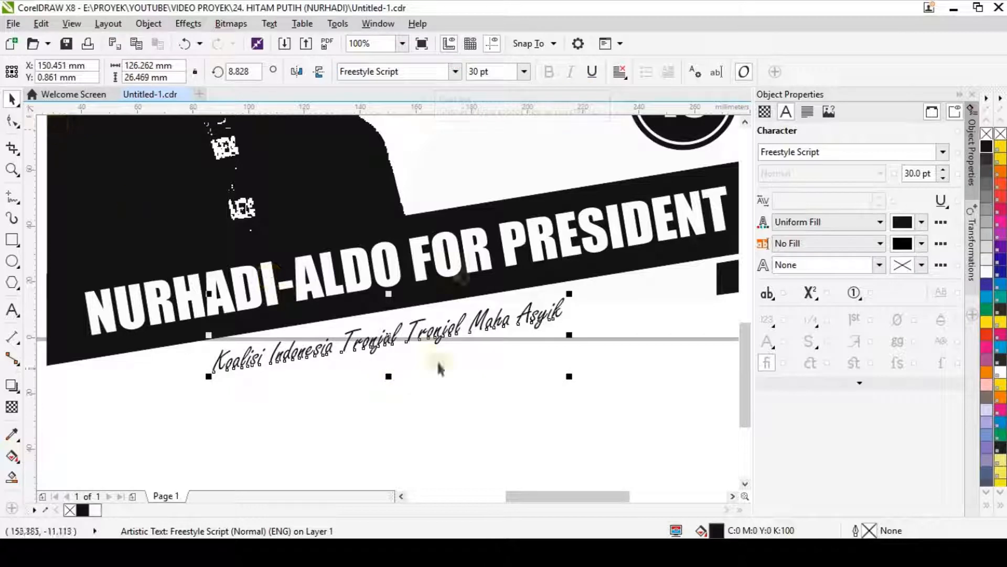
Step: Move the tagline slightly up so it sits closer beneath the band
click(496, 395)
click(383, 336)
scroll(384, 339, up, 4)
scroll(386, 339, down, 5)
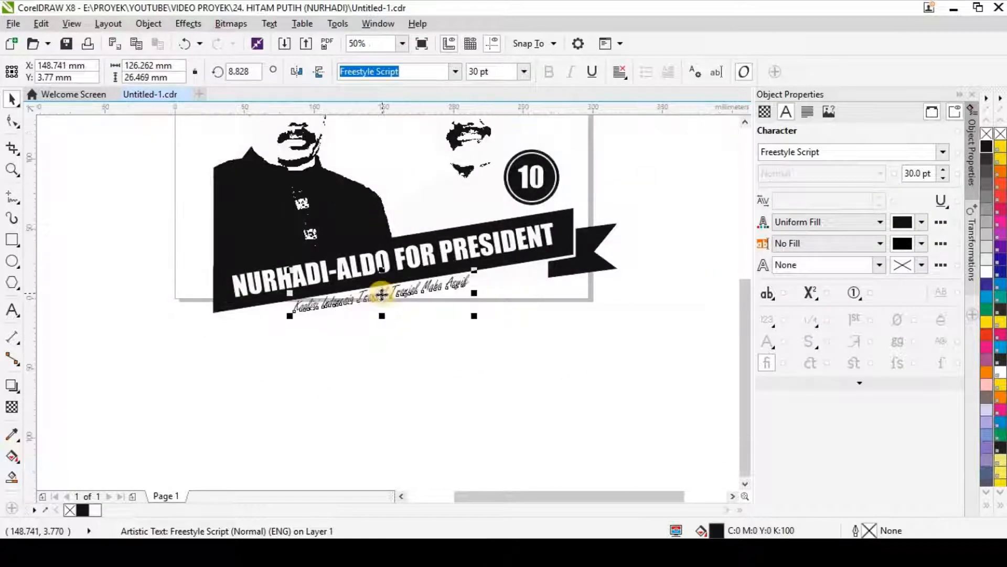
click(745, 123)
click(625, 214)
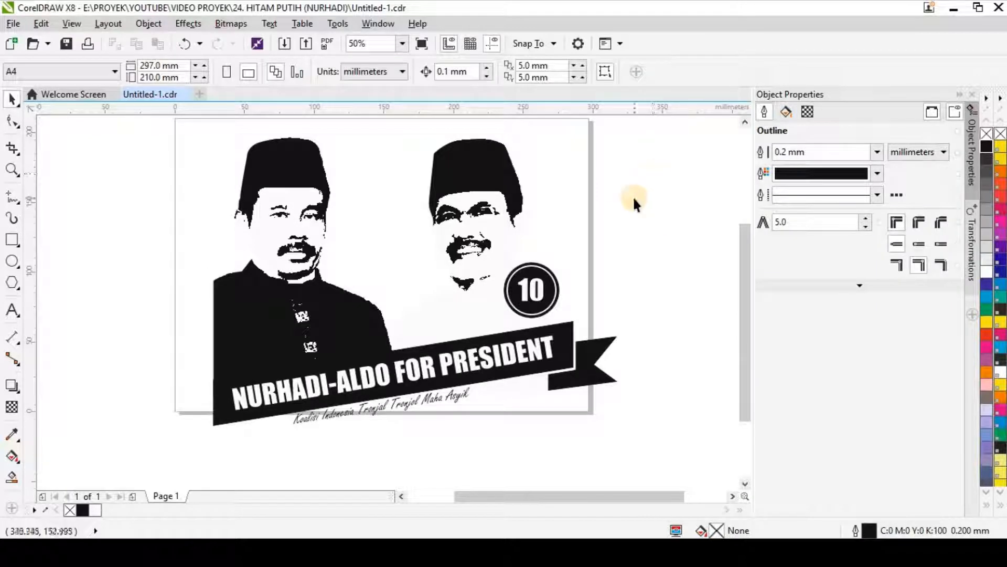
Step: Group all the artwork objects and scale the group down to fit inside the page
click(745, 122)
click(463, 267)
right_click(463, 267)
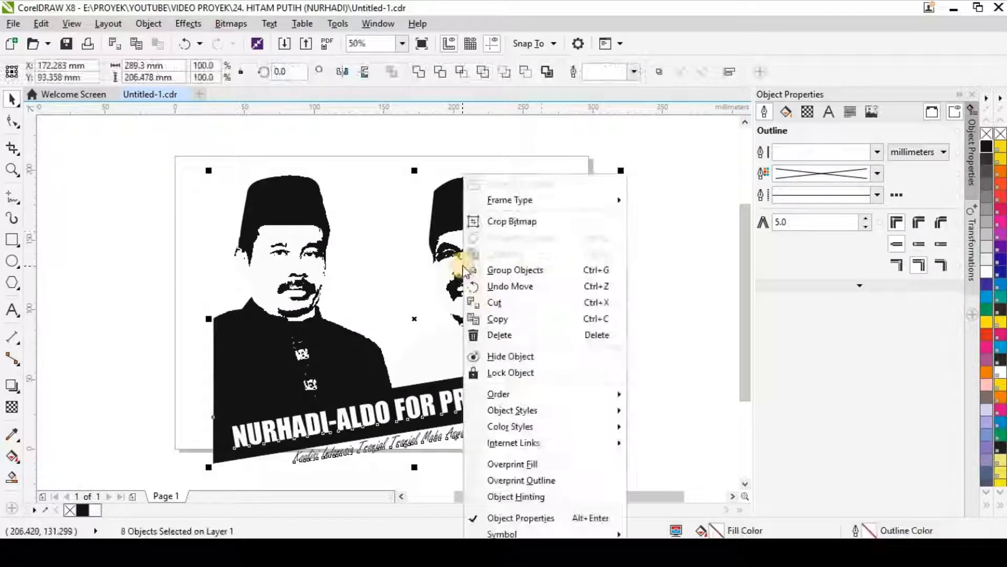
click(485, 268)
drag(625, 469, 593, 442)
click(647, 371)
click(224, 362)
key(z)
drag(177, 160, 584, 447)
click(11, 98)
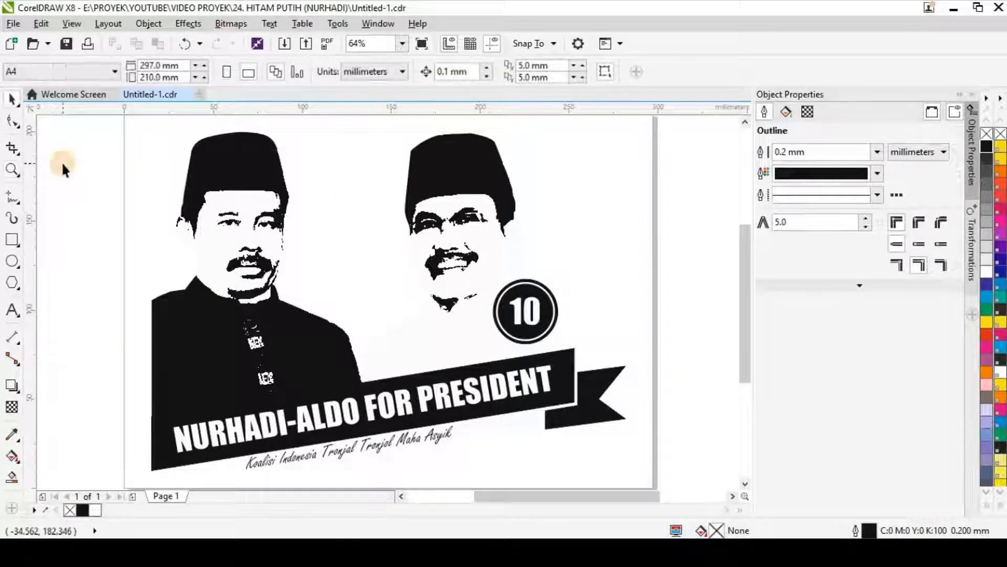